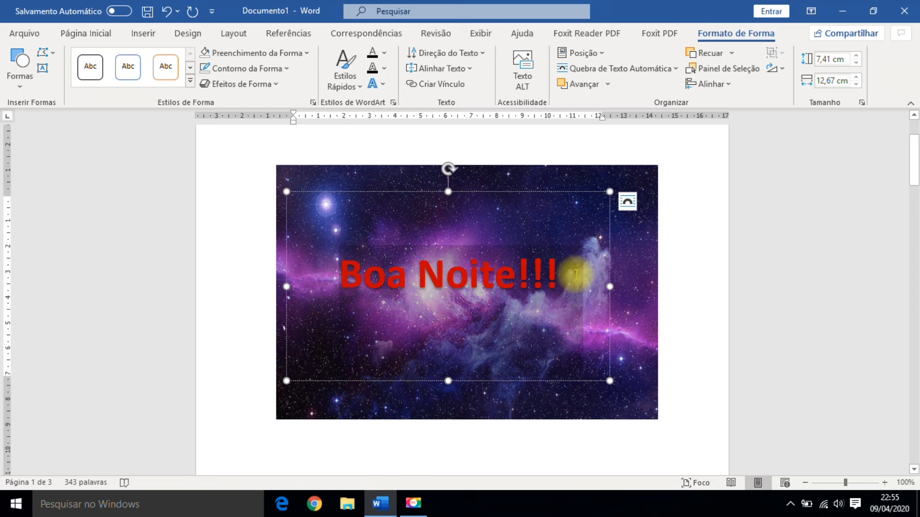
Change the font color of the "Boa Noite!!!" text to white.
left_click(86, 35)
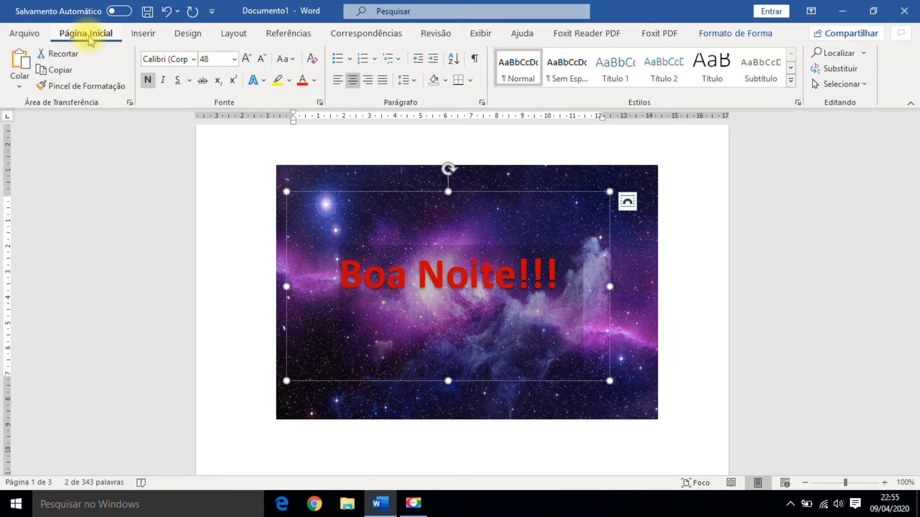
left_click(314, 82)
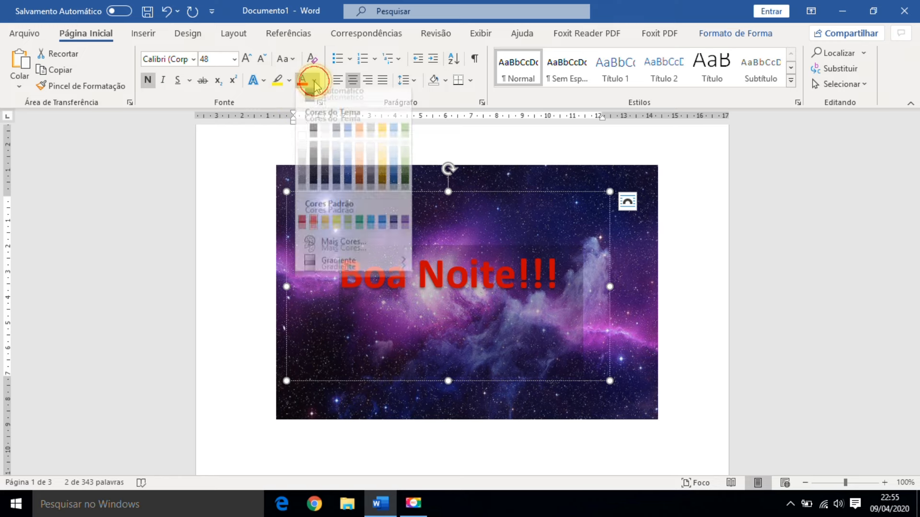
left_click(302, 136)
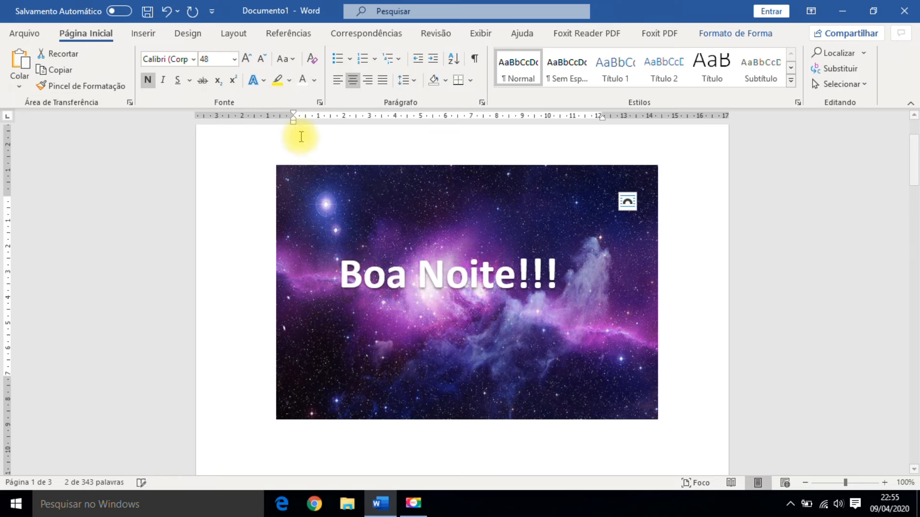
left_click(490, 442)
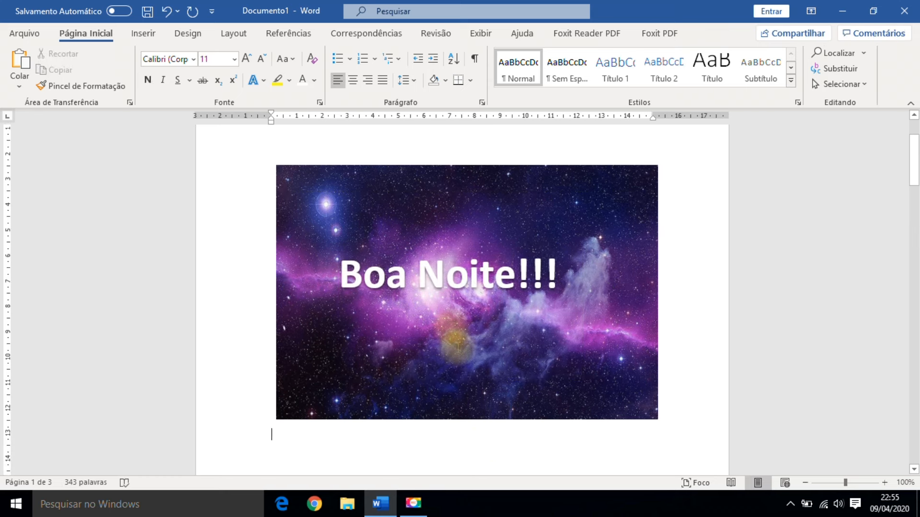
Move the "Boa Noite!!!" text box so its text sits in the lower-right corner of the galaxy image.
left_click(420, 272)
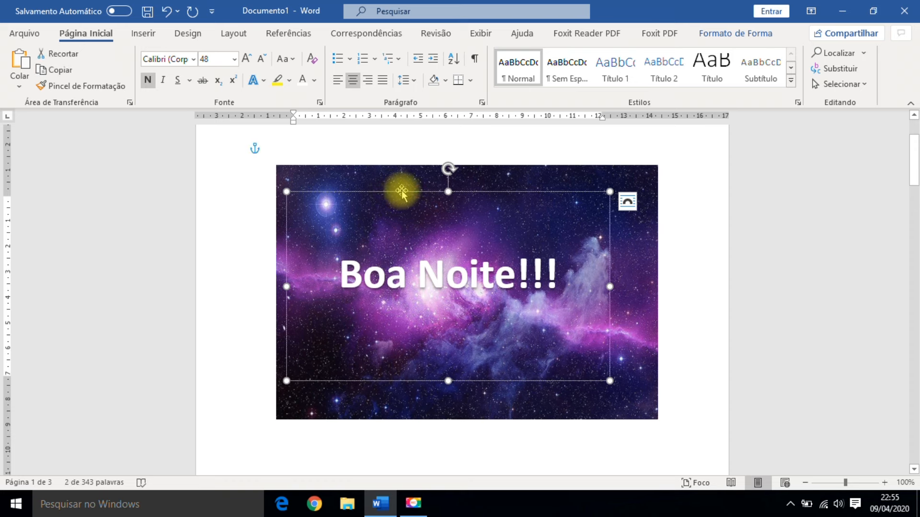
left_click_drag(401, 191, 494, 313)
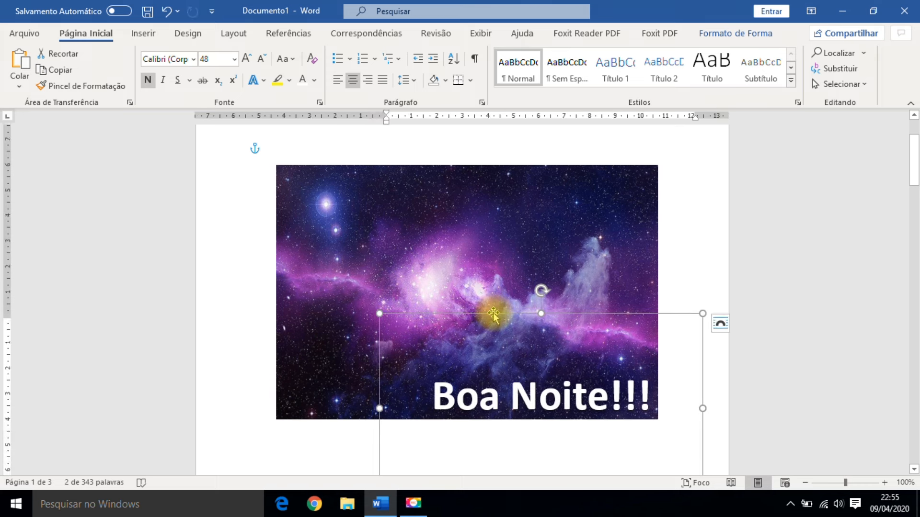
left_click(690, 263)
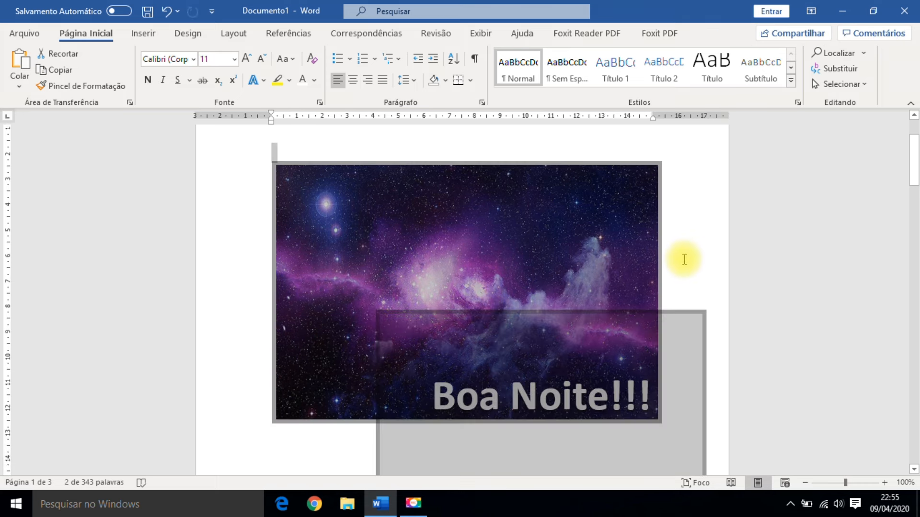
left_click(683, 259)
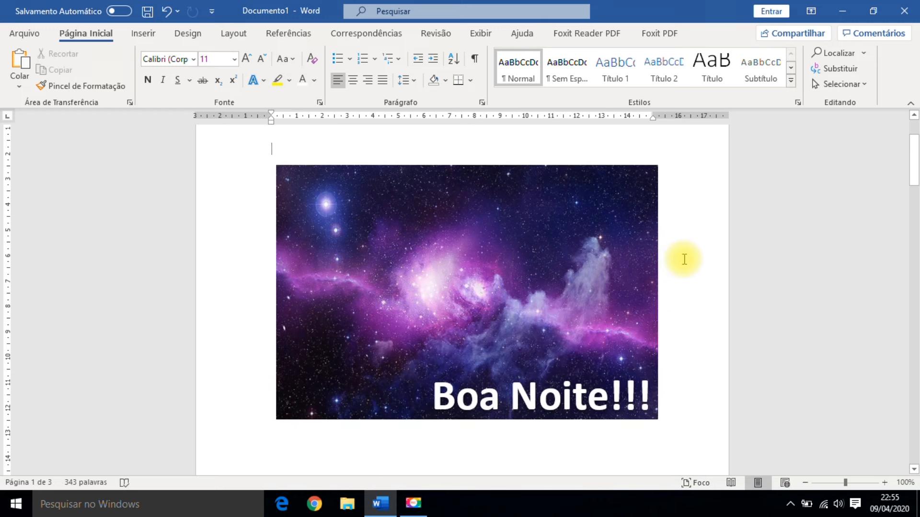
left_click(434, 219)
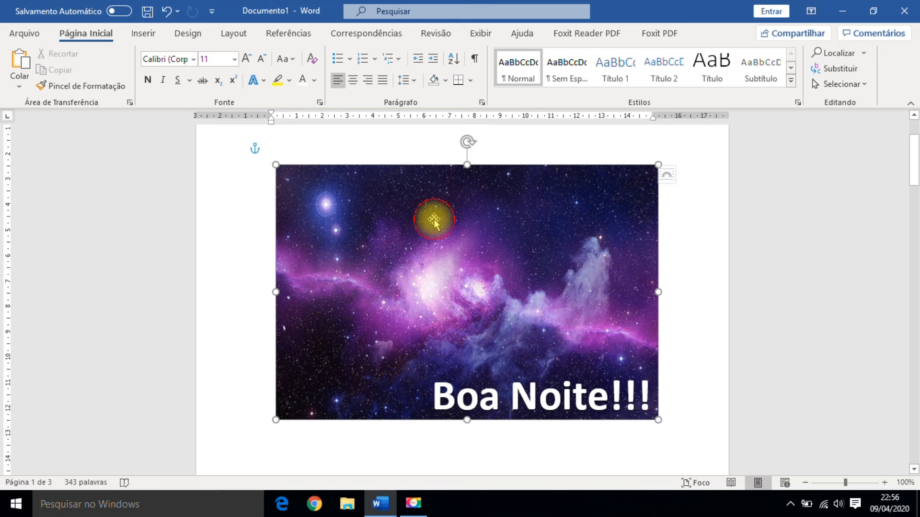
left_click(537, 400)
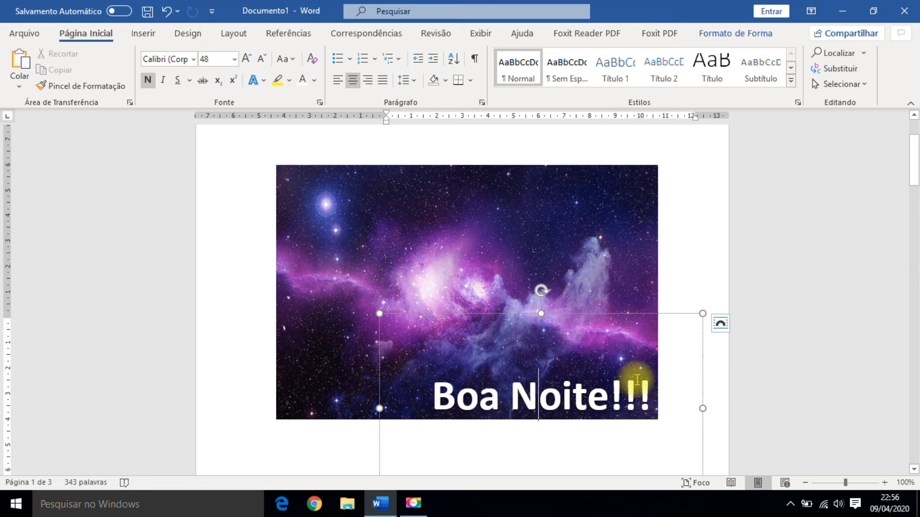
left_click(684, 258)
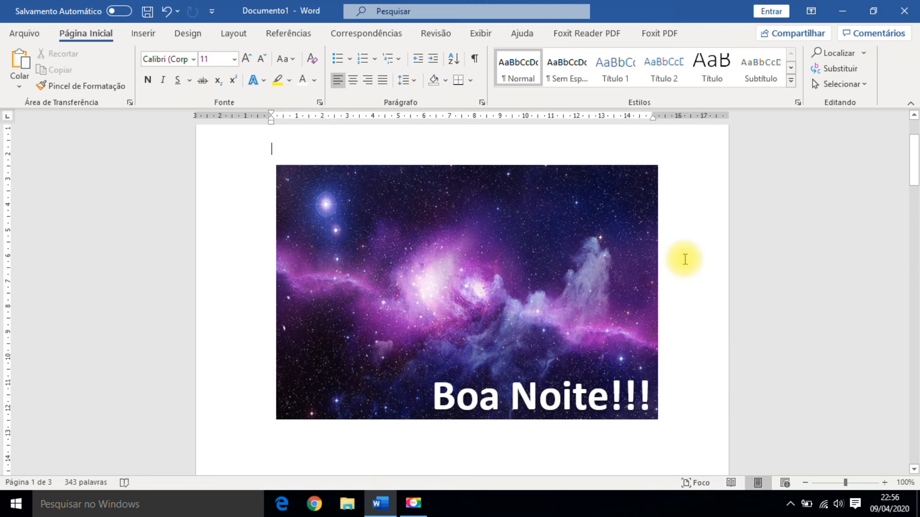
Insert a simple text box (Caixa de Texto Simples) over the upper part of the galaxy image, containing "Aula de Word".
left_click(143, 34)
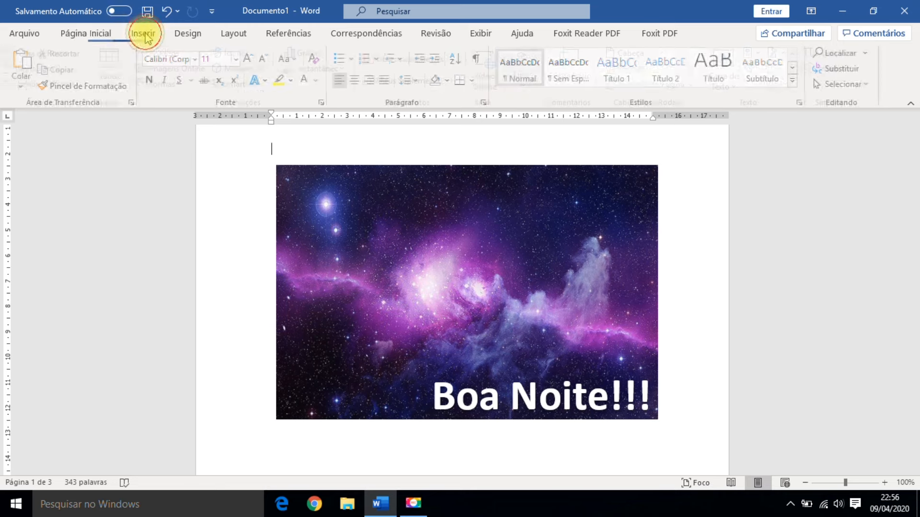
left_click(728, 61)
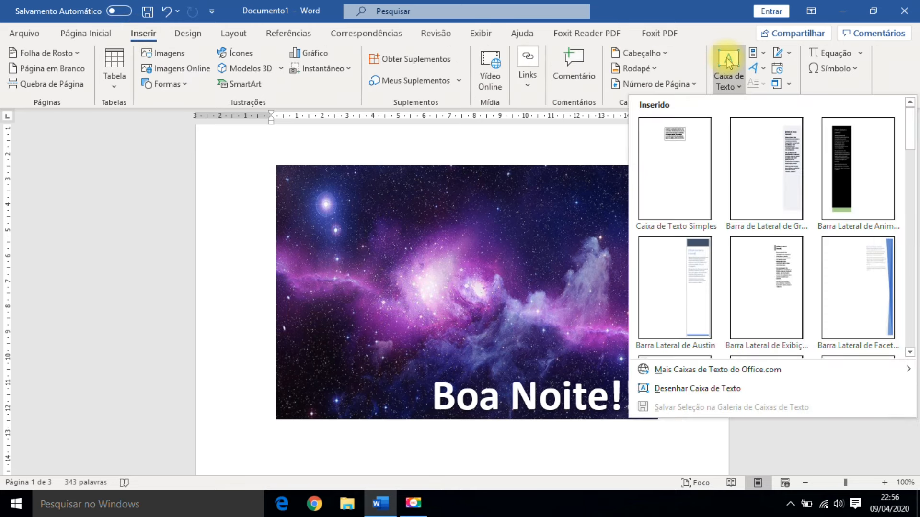
left_click(675, 143)
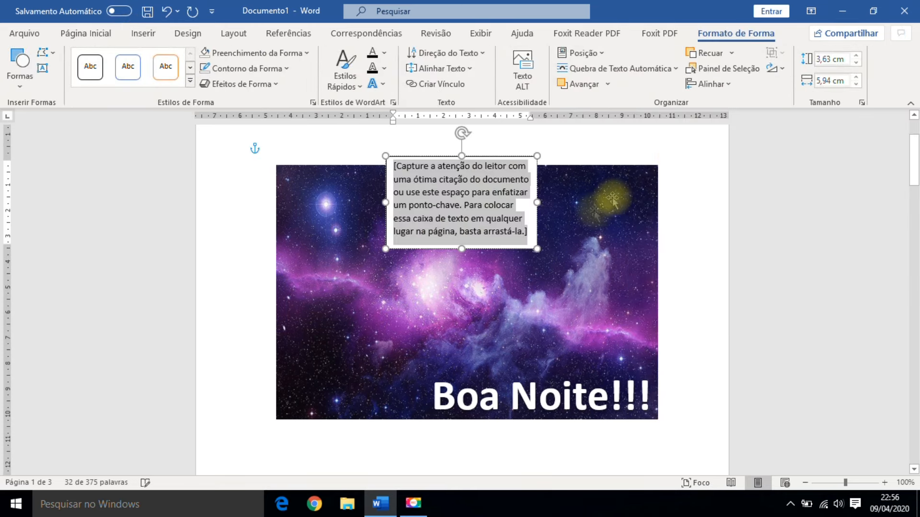
left_click_drag(504, 157, 469, 209)
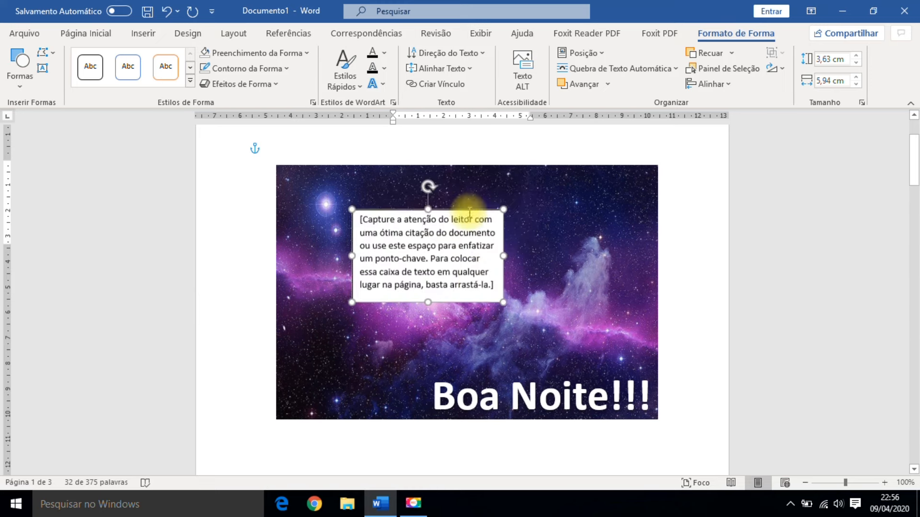
type("Aula de Word")
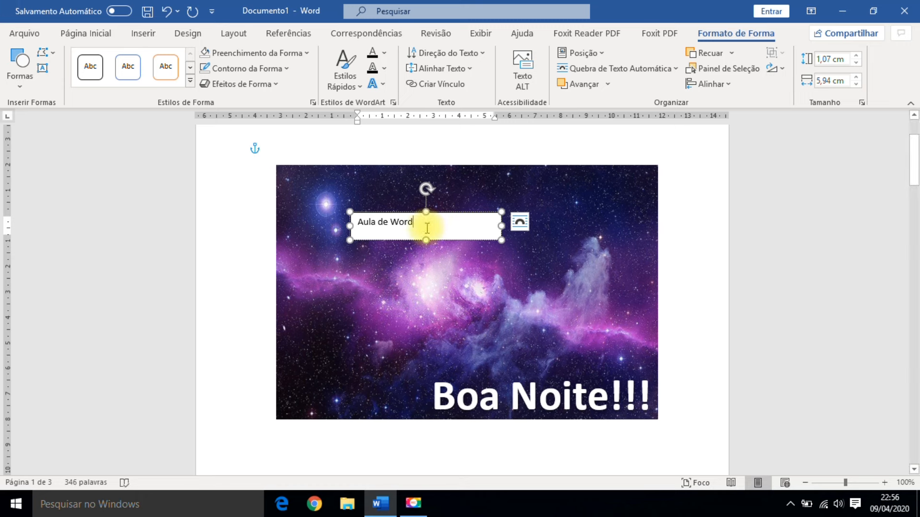
Format the "Aula de Word" text as bold, yellow and 16 pt.
left_click_drag(427, 222, 350, 221)
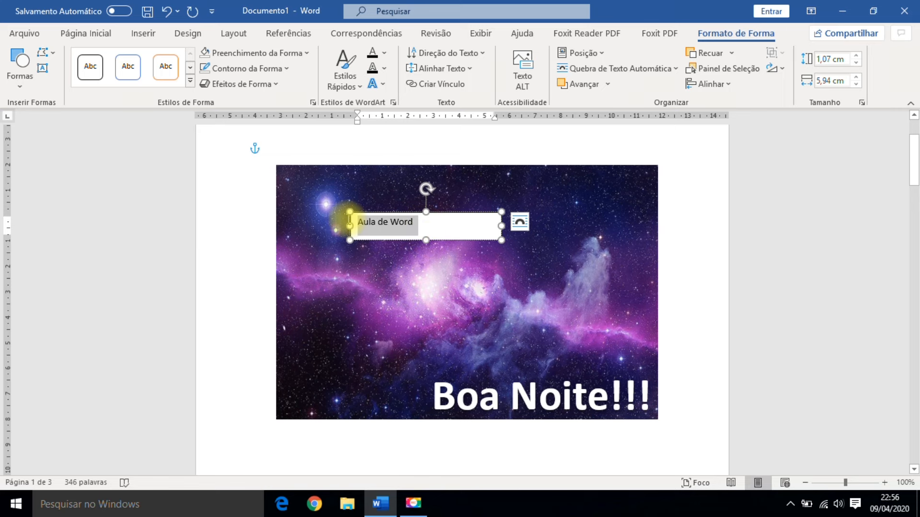
left_click(106, 34)
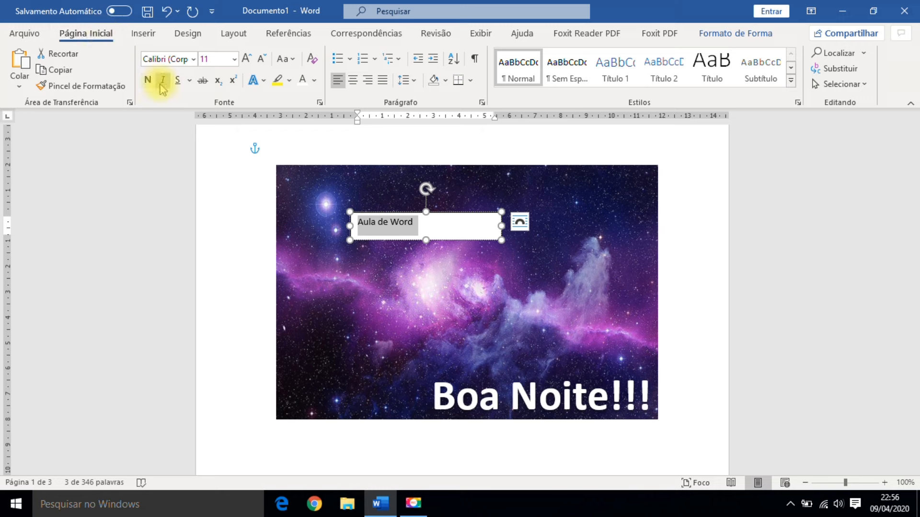
left_click(146, 81)
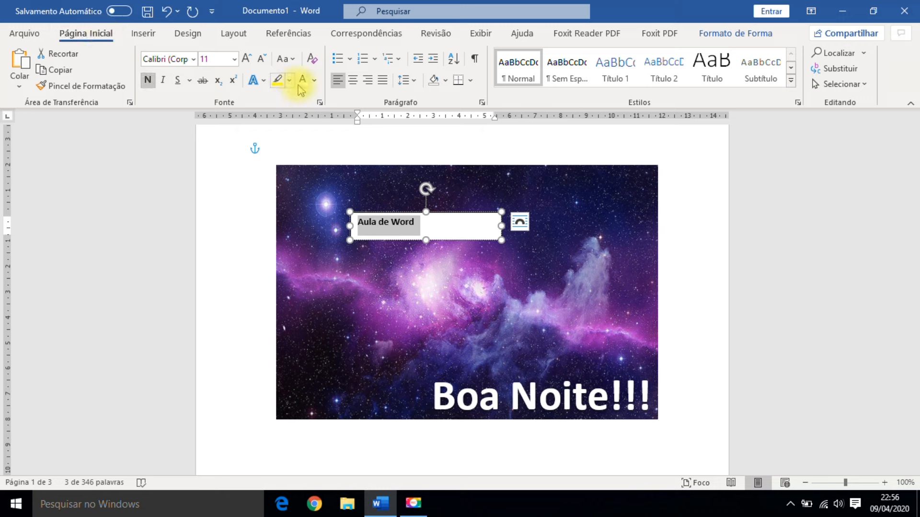
left_click(314, 80)
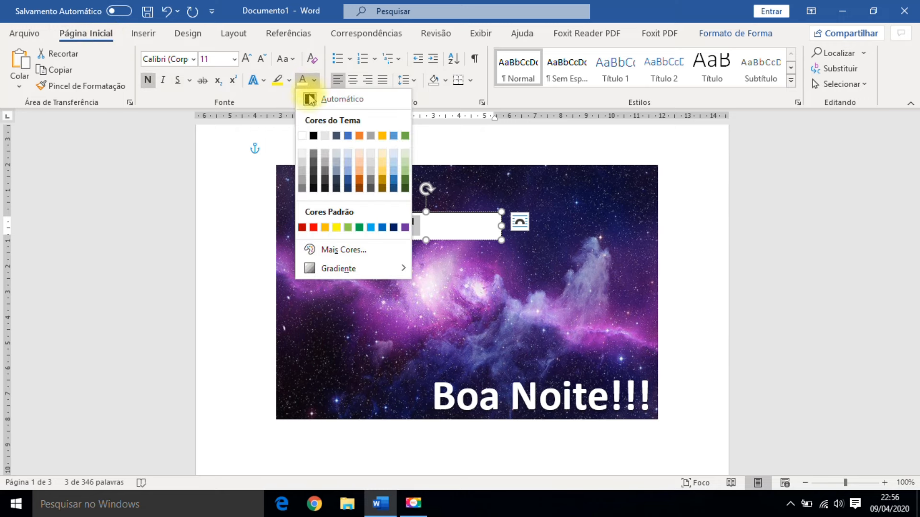
left_click(336, 227)
left_click(246, 58)
left_click(246, 58)
left_click(246, 58)
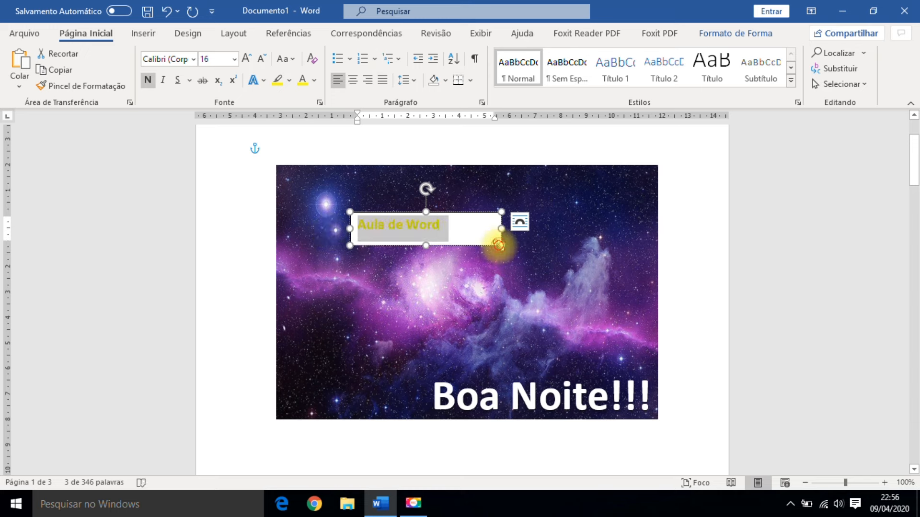
Enlarge the "Aula de Word" text box to about 1,64 × 6,43 cm and set its text centered at 20 pt.
left_click_drag(499, 245, 513, 254)
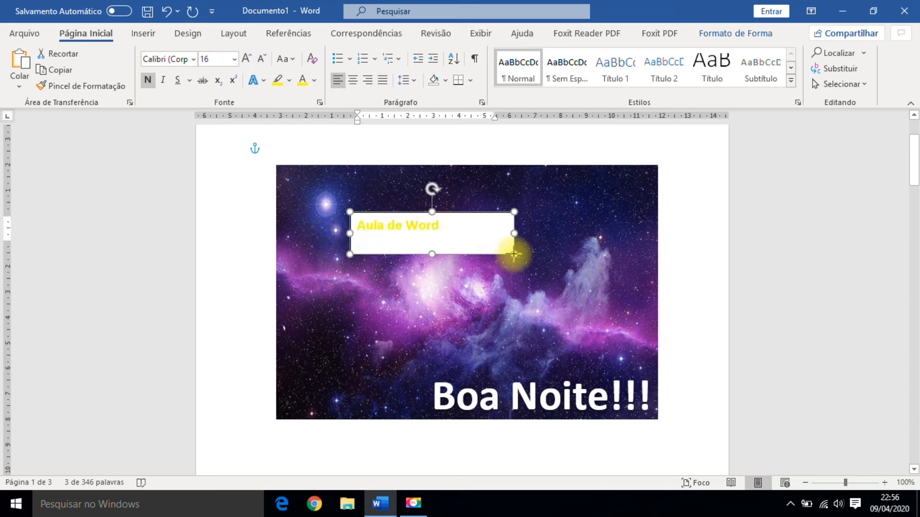
left_click(352, 80)
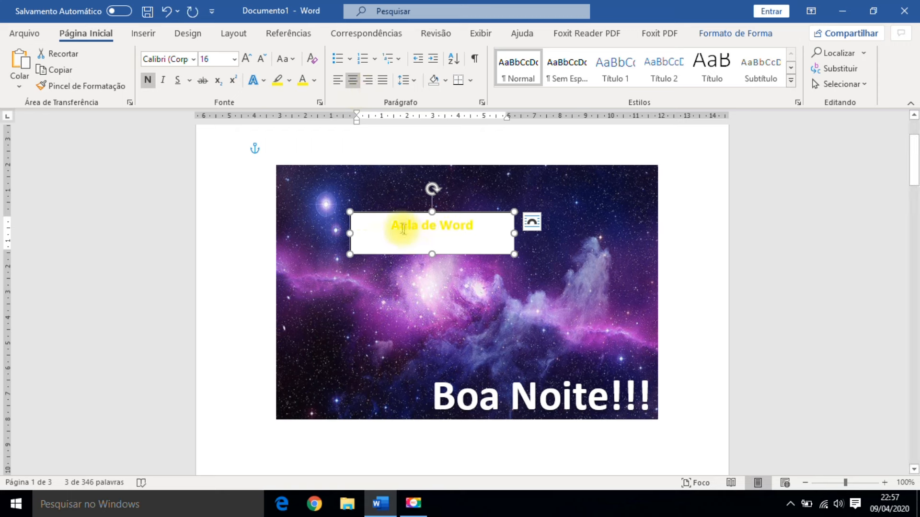
left_click_drag(390, 221, 481, 248)
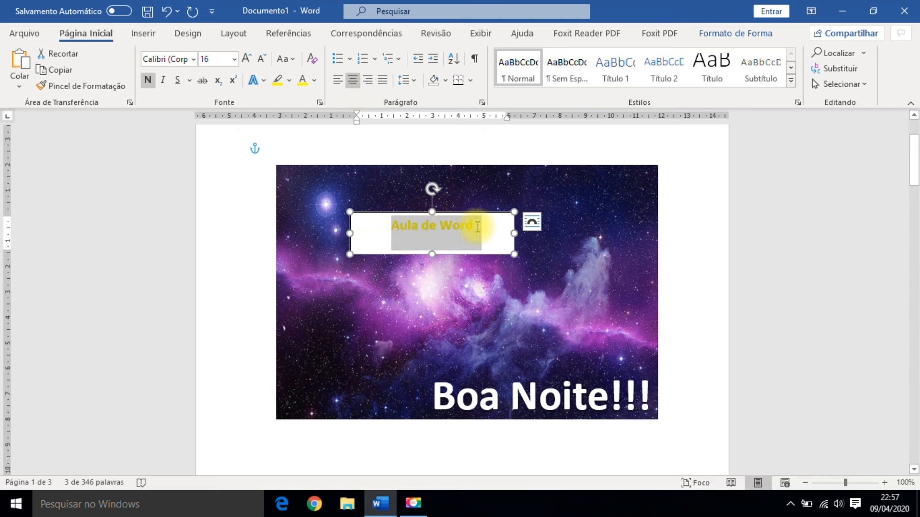
left_click(246, 58)
left_click(247, 58)
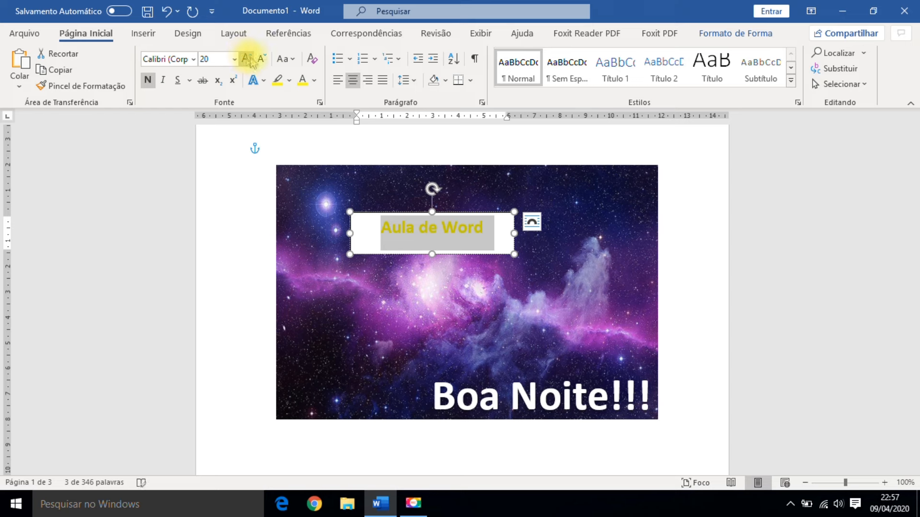
Remove the fill and the outline from the "Aula de Word" text box.
left_click(376, 211)
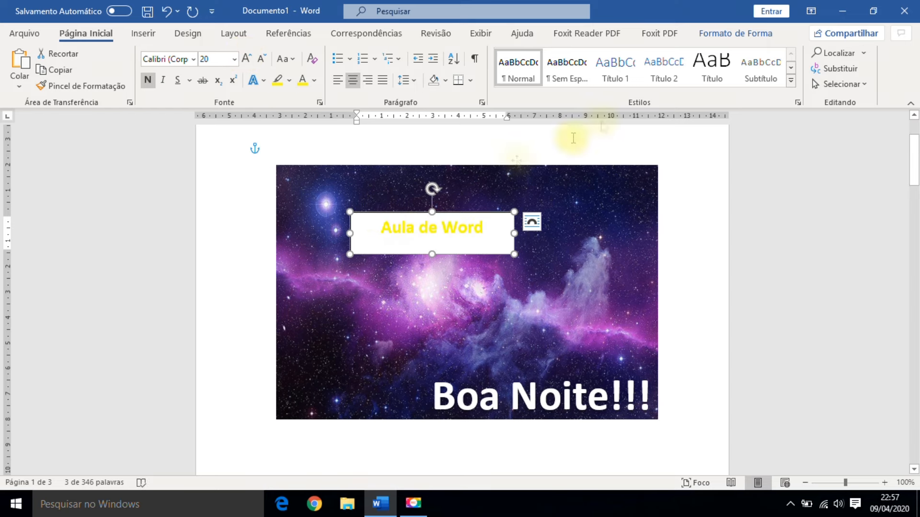
left_click(712, 36)
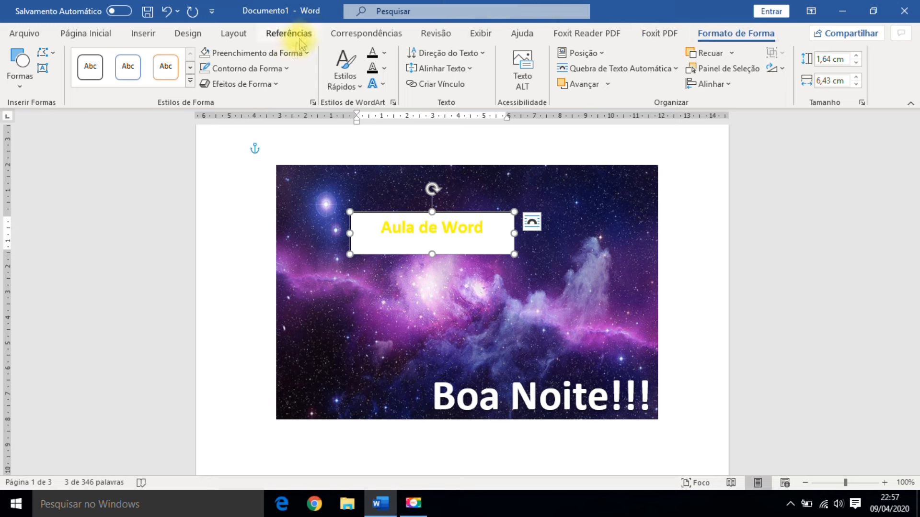
left_click(298, 53)
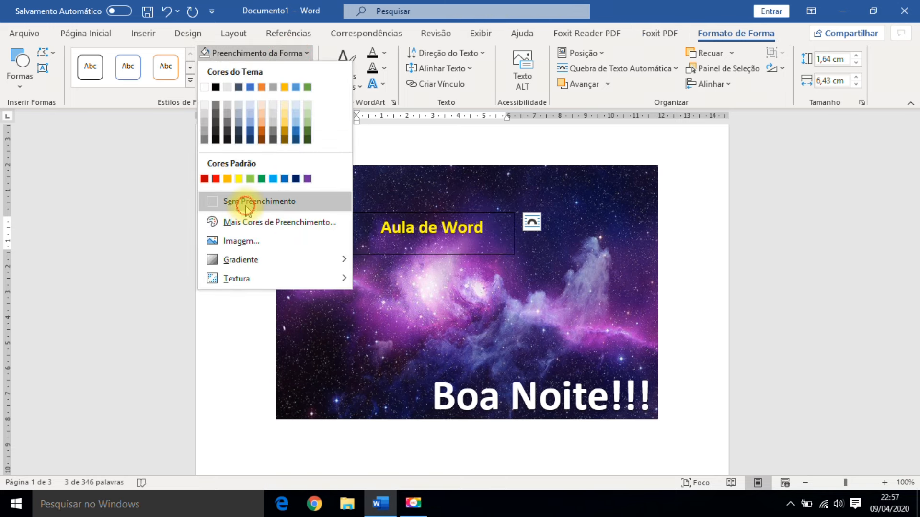
left_click(246, 206)
left_click(286, 69)
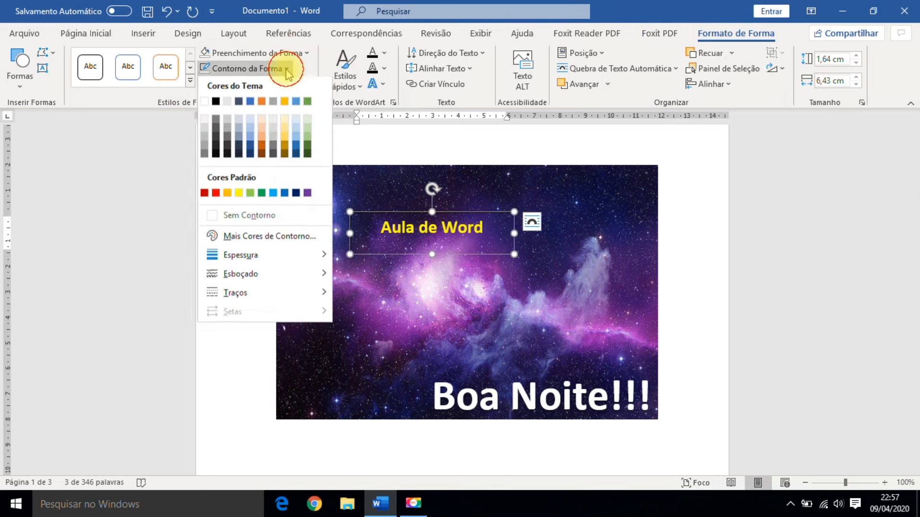
left_click(236, 215)
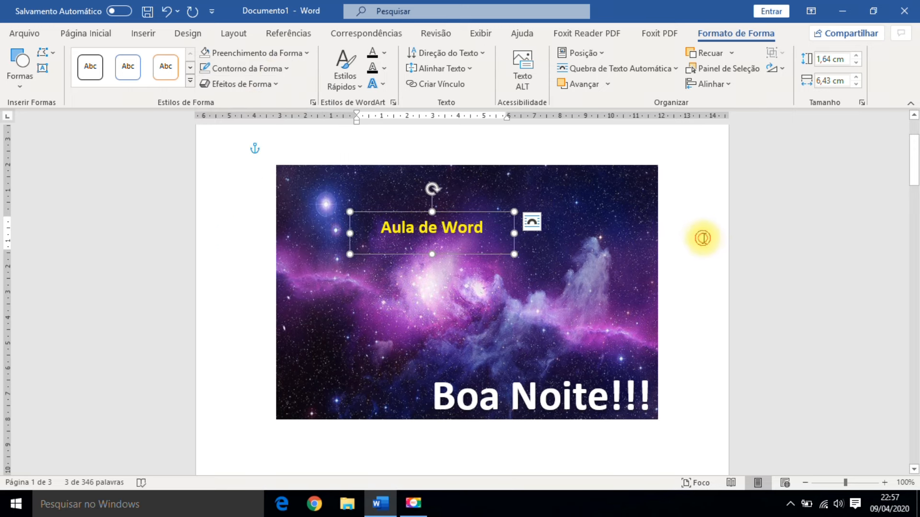
left_click(701, 239)
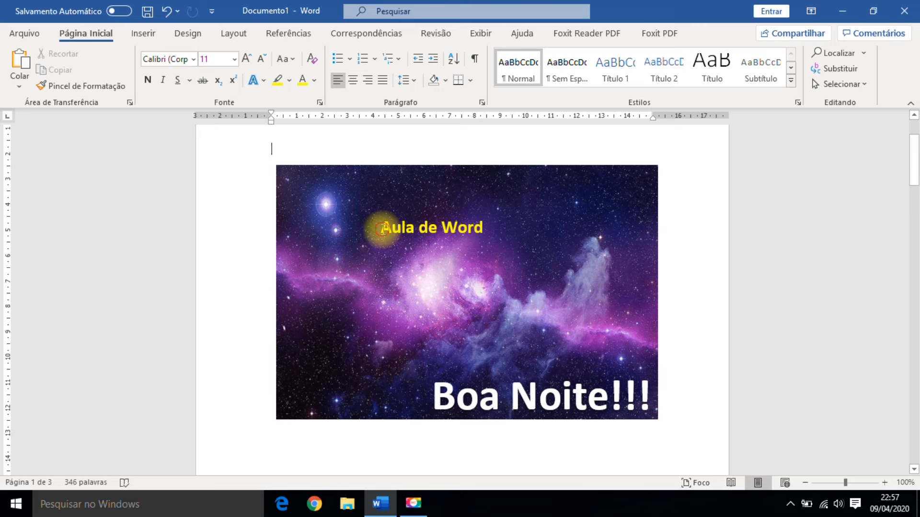
Apply an outer (Externa) shadow, the third option in the first row, to the "Aula de Word" text.
left_click(465, 230)
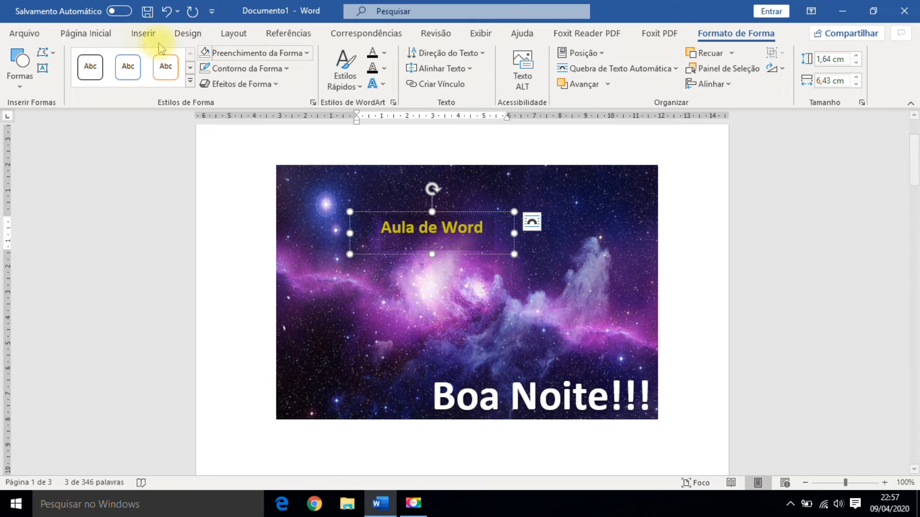
left_click(100, 34)
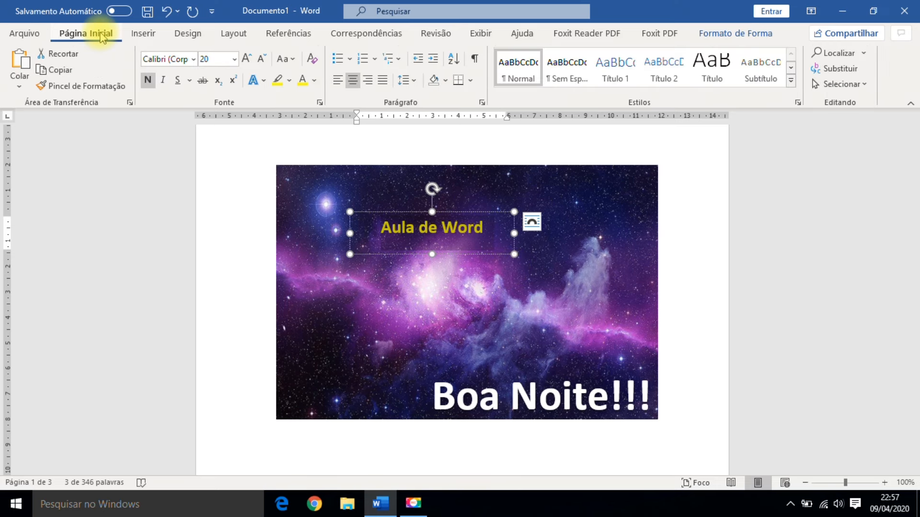
left_click(267, 85)
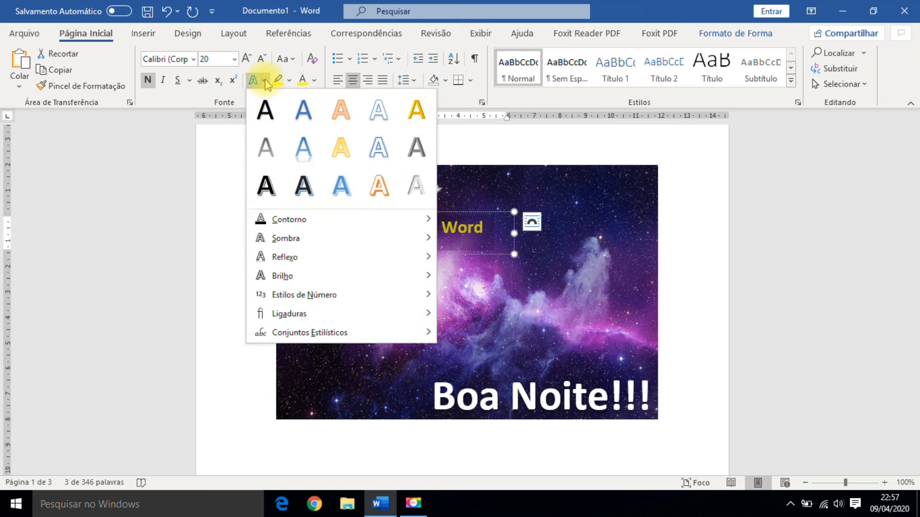
mouse_move(318, 239)
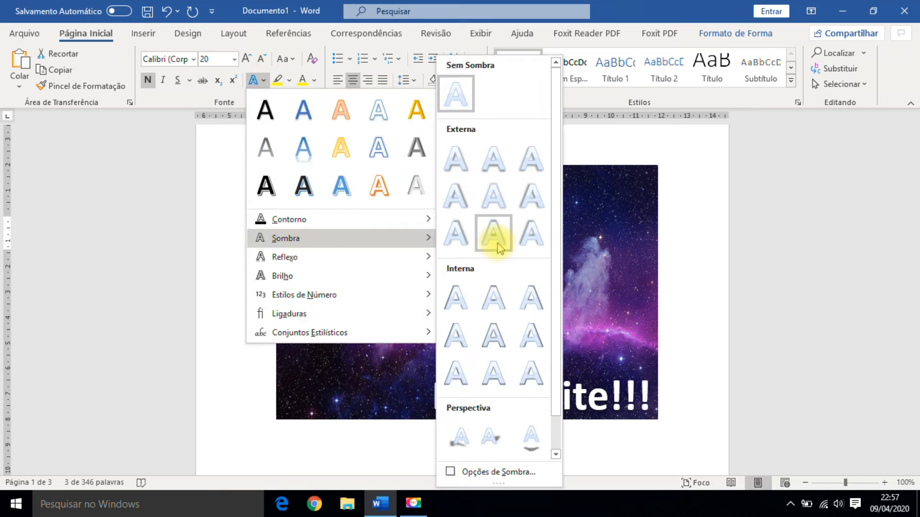
left_click(531, 160)
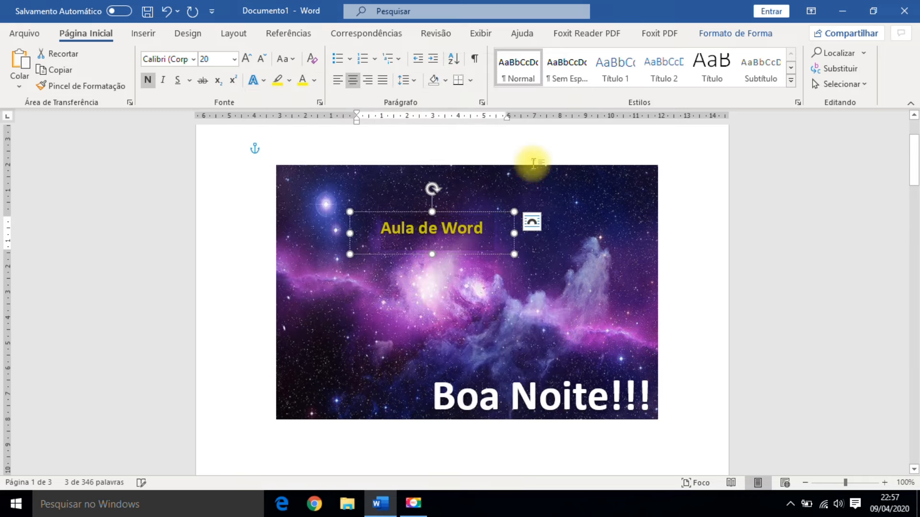
left_click(678, 227)
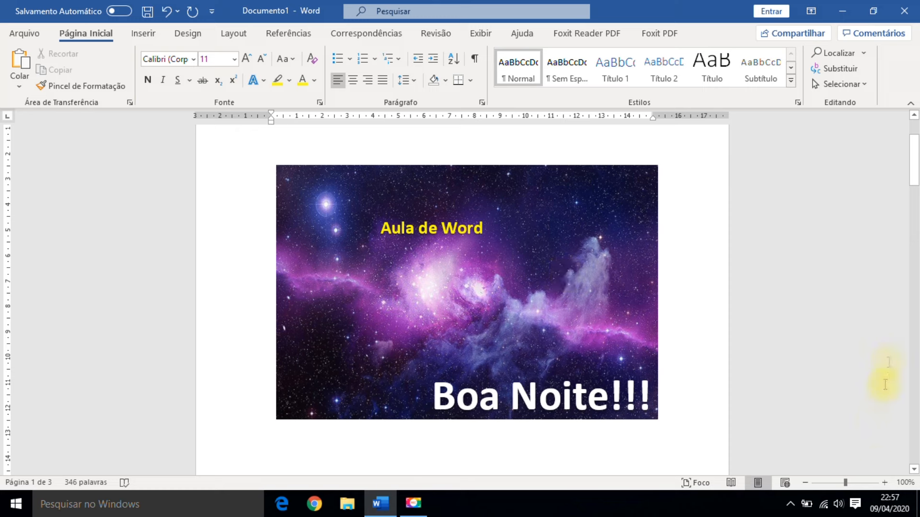
Delete the galaxy image and the "Aula de Word" text box from the first page.
scroll(894, 380, "up", 3)
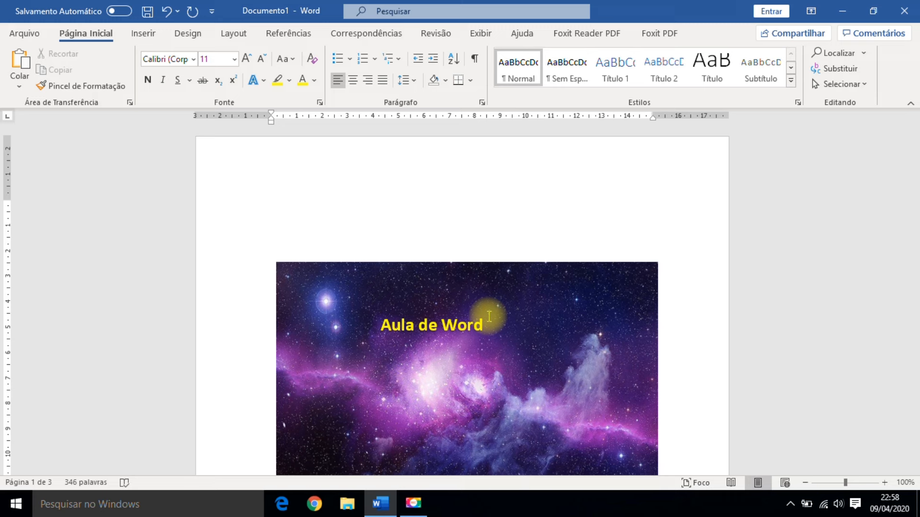
left_click(321, 301)
key("Delete")
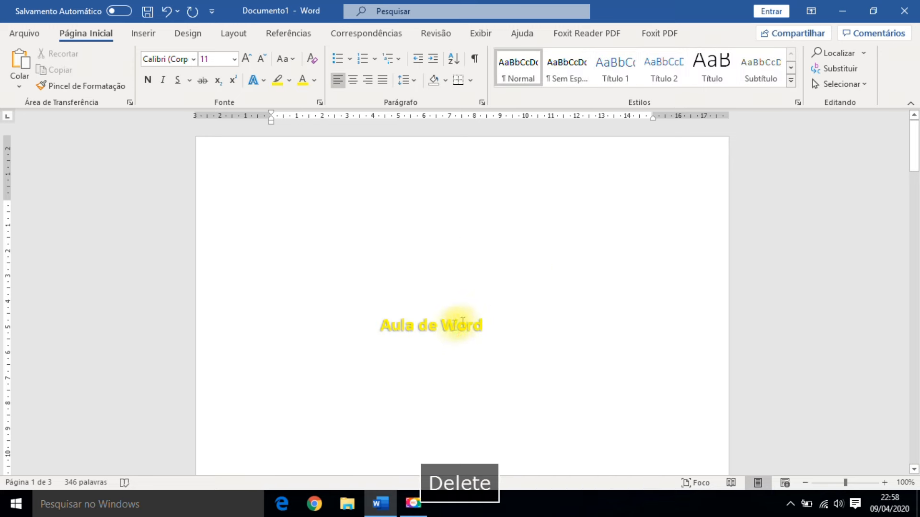
left_click(445, 318)
left_click(455, 308)
key("Delete")
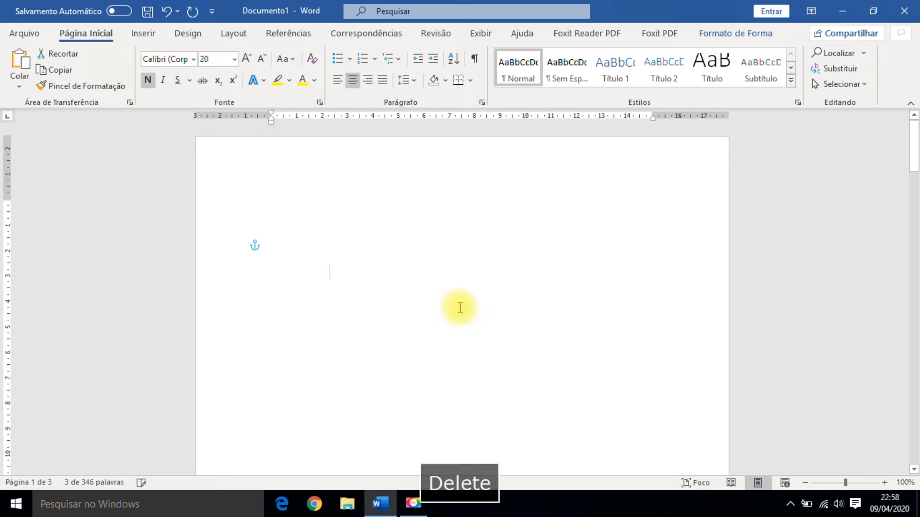
Delete the "Boa Noite!!!" text box from the first page.
left_click(561, 337)
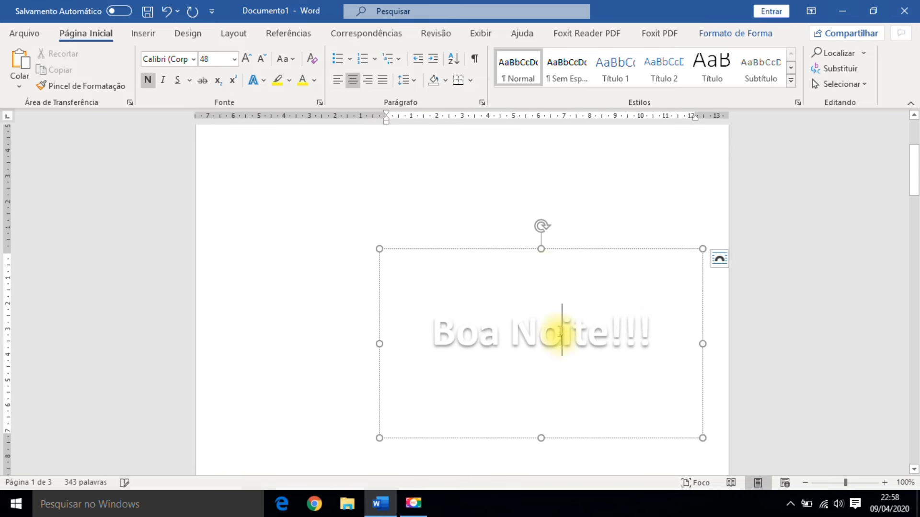
left_click(467, 249)
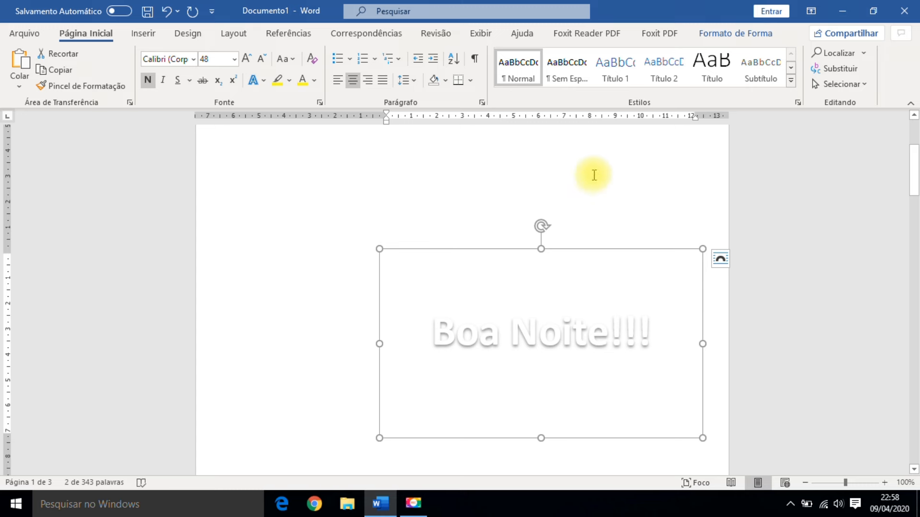
left_click(501, 208)
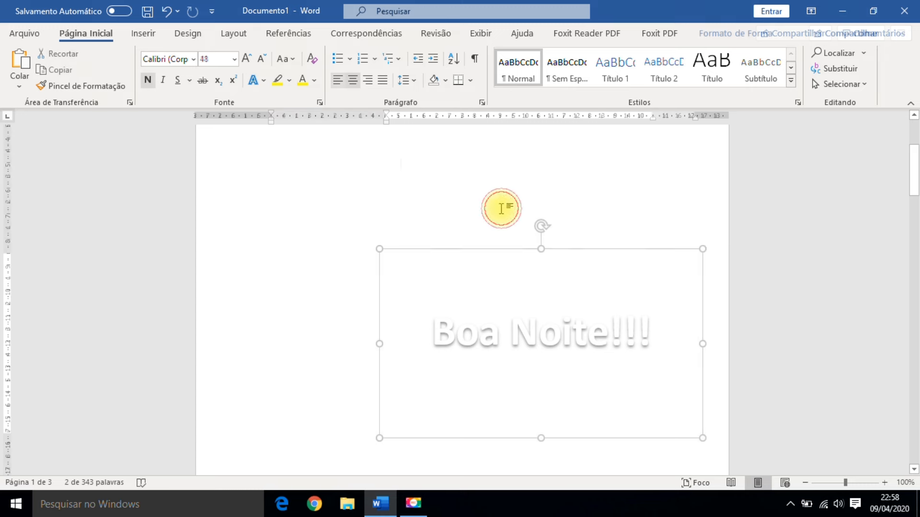
left_click(481, 339)
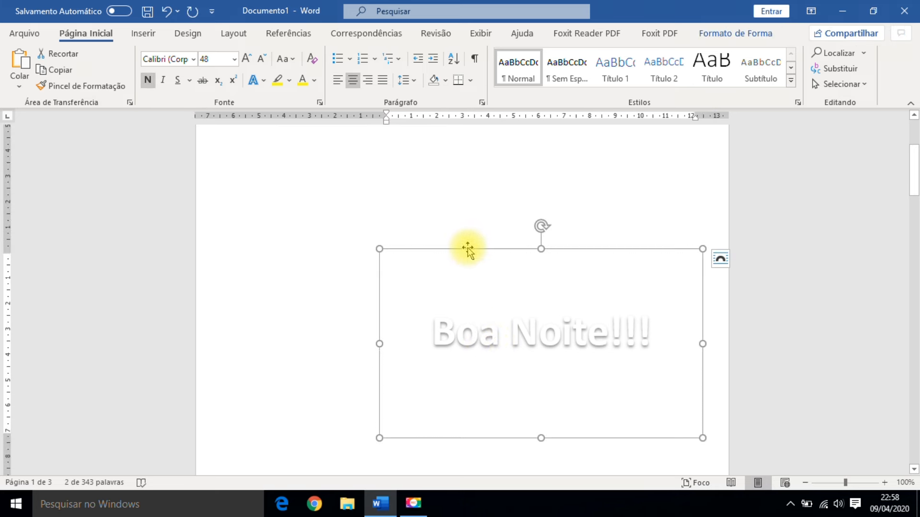
key("Delete")
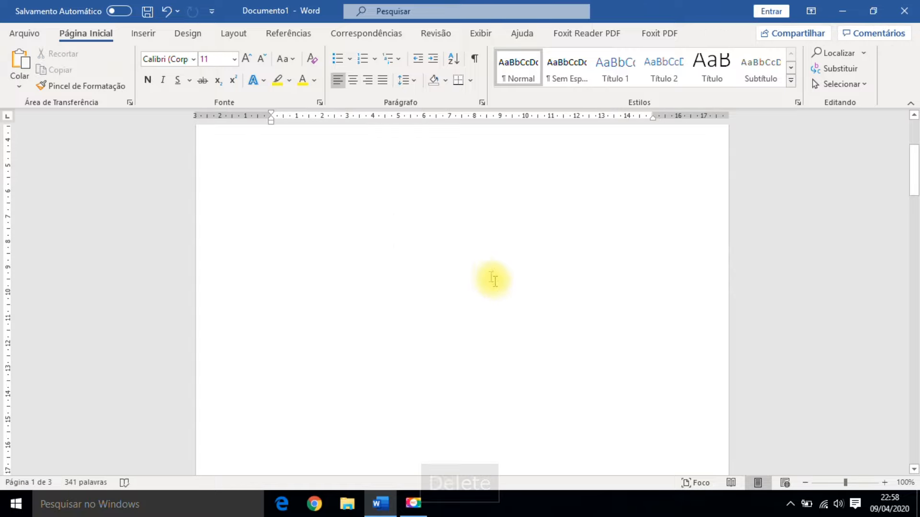
Delete the rocket picture beside the text on page 2 and undo that deletion.
scroll(512, 298, "down", 5)
scroll(511, 290, "down", 5)
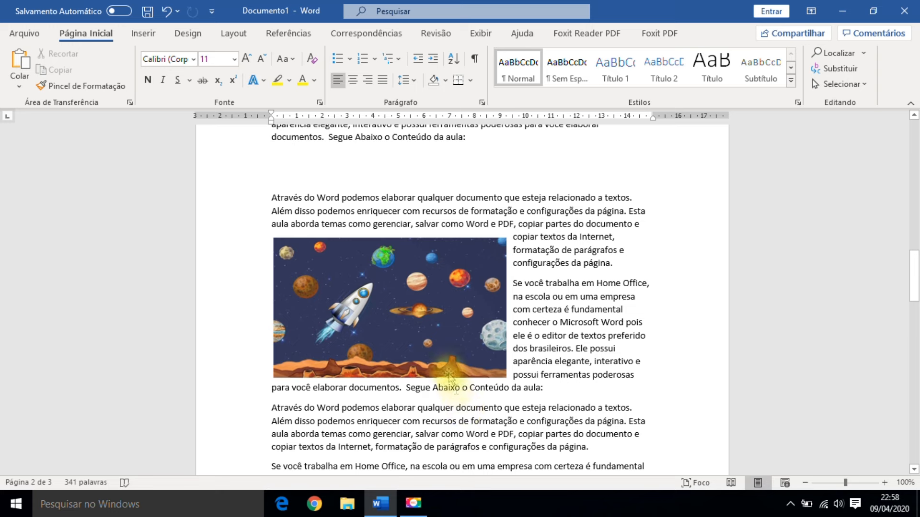
left_click(403, 311)
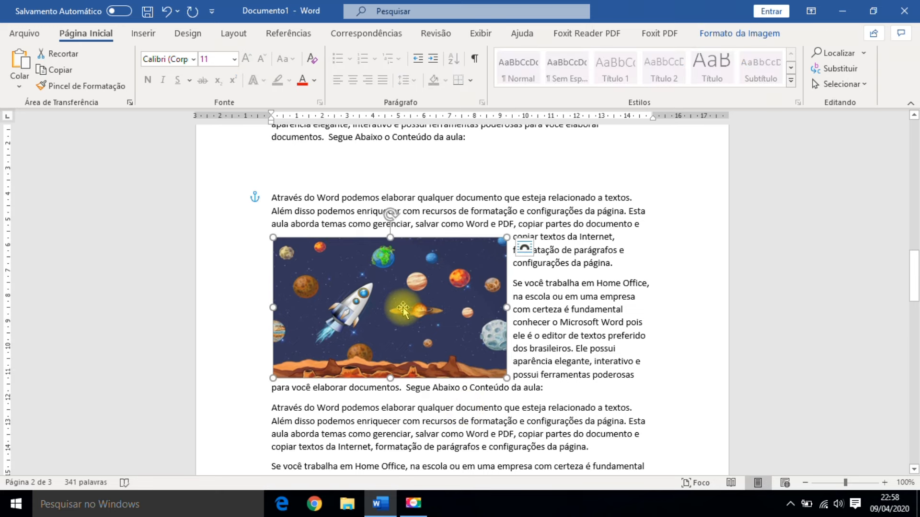
key("Delete")
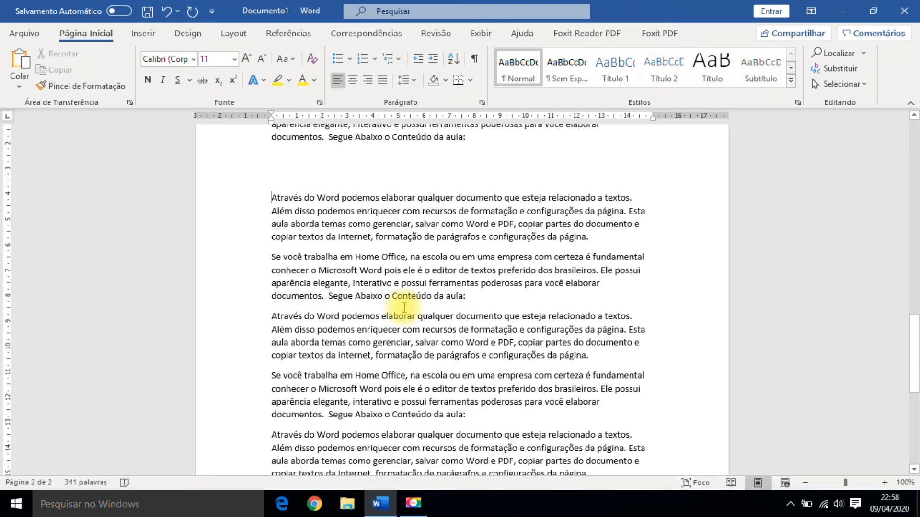
key("ctrl+z")
Remove all the empty lines above the document's first paragraph so the text starts at the head of page 1.
scroll(325, 316, "up", 5)
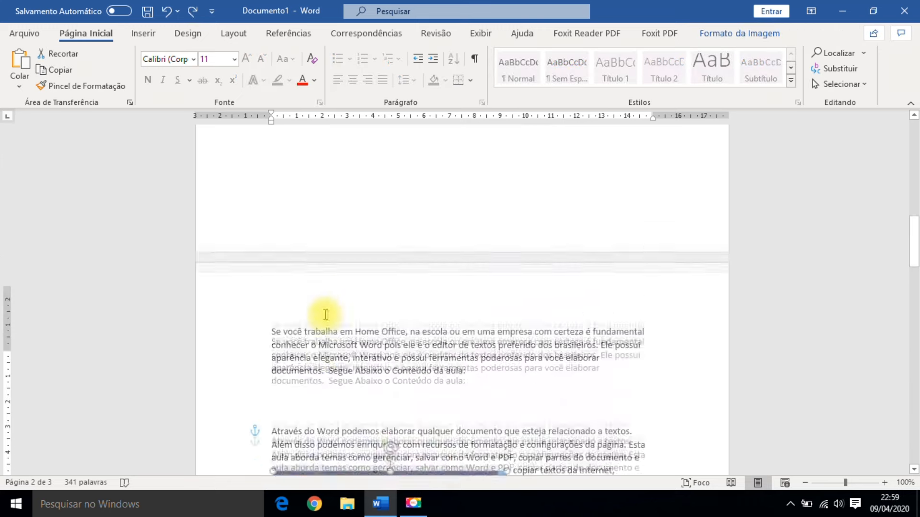
left_click(343, 232)
scroll(376, 221, "up", 8)
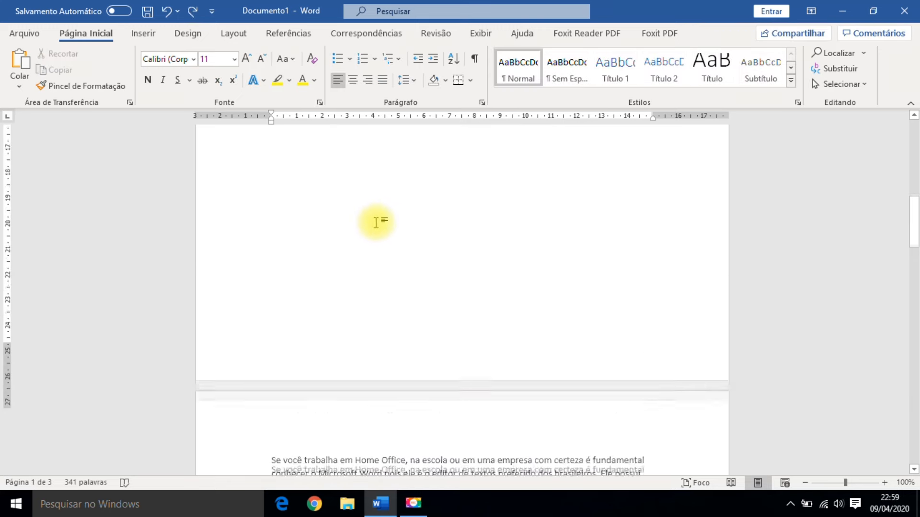
scroll(372, 222, "up", 8)
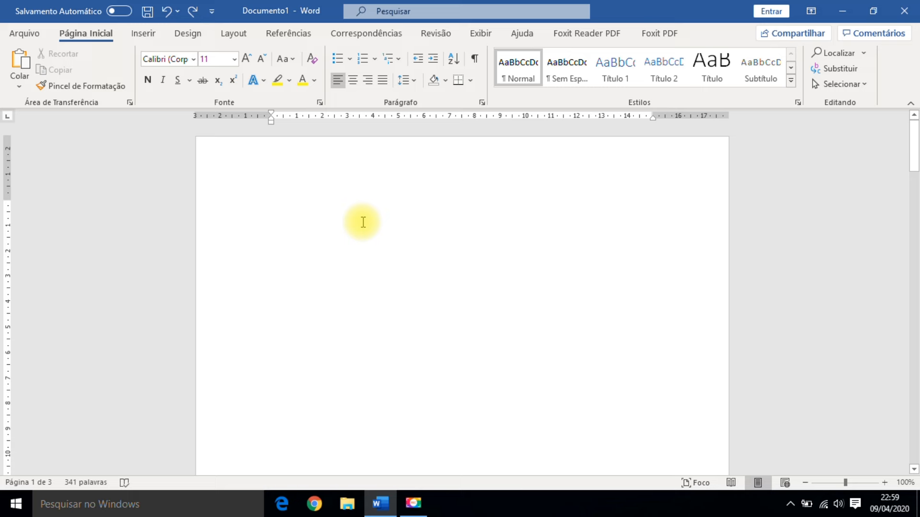
key("BackSpace")
key("BackSpace")
key("BackSpace")
key("BackSpace")
key("BackSpace")
key("BackSpace")
key("BackSpace")
key("BackSpace")
key("BackSpace")
key("BackSpace")
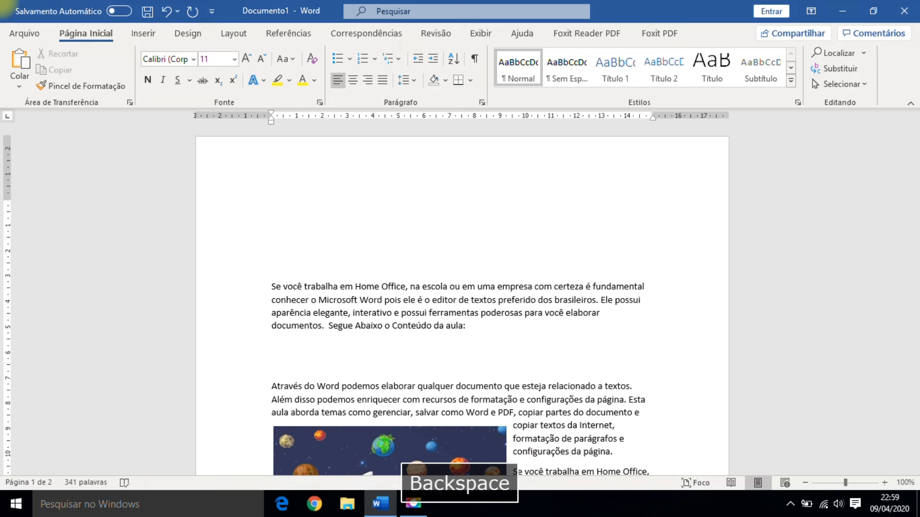
key("Delete")
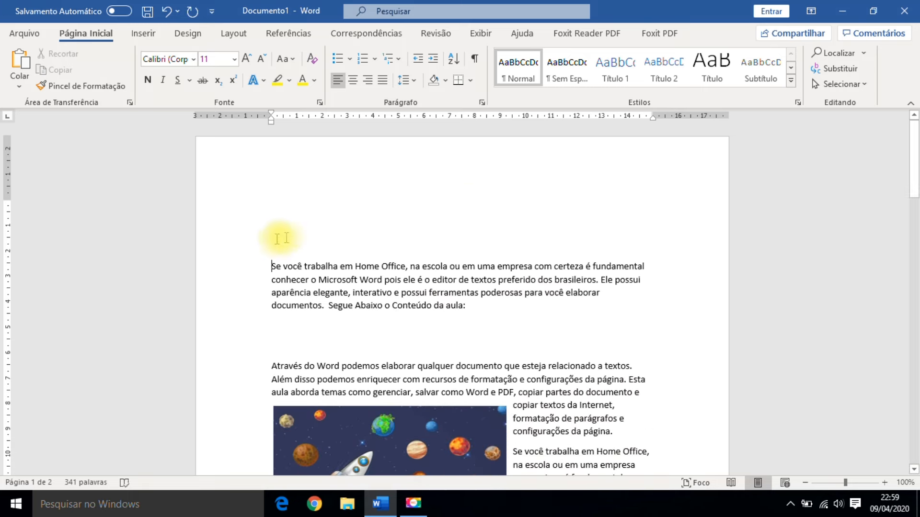
left_click(325, 220)
key("Delete")
key("Delete")
key("Delete")
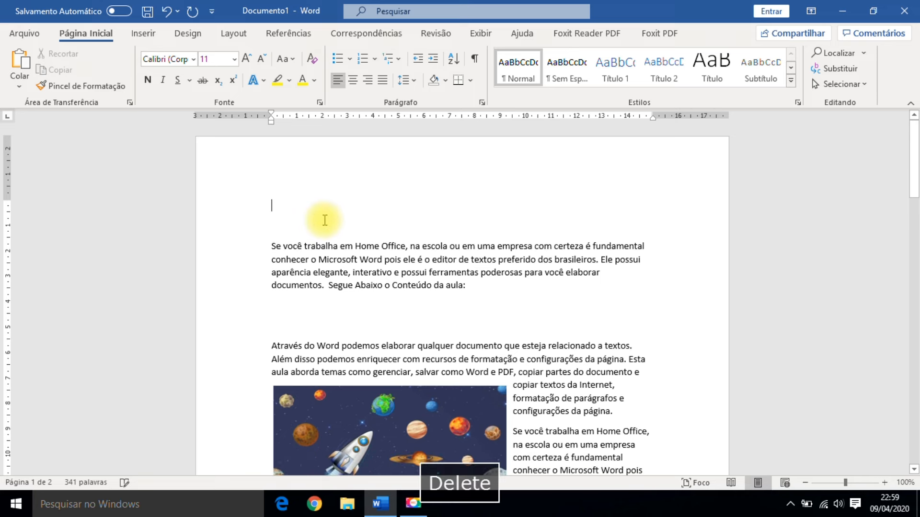
Remove the empty lines between the first paragraph and the paragraph beginning "Através do Word podemos elaborar".
left_click(288, 262)
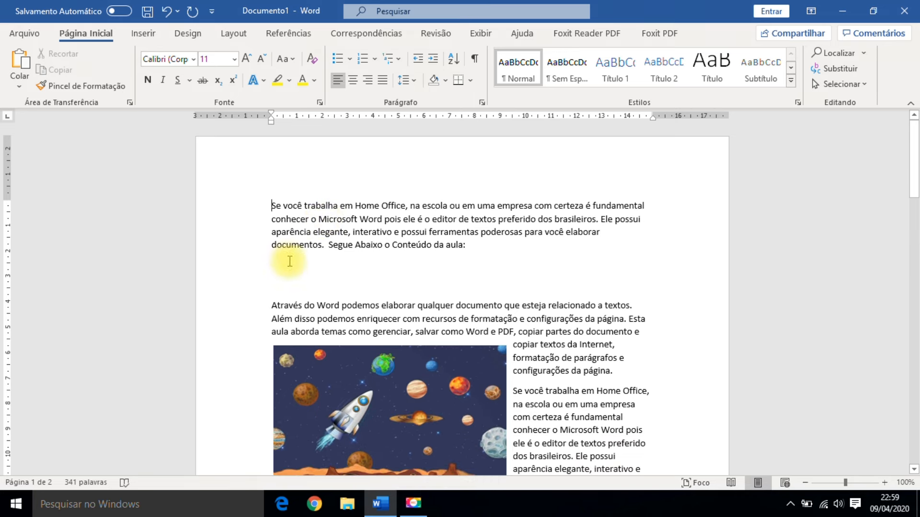
key("Delete")
key("Delete")
key("Delete")
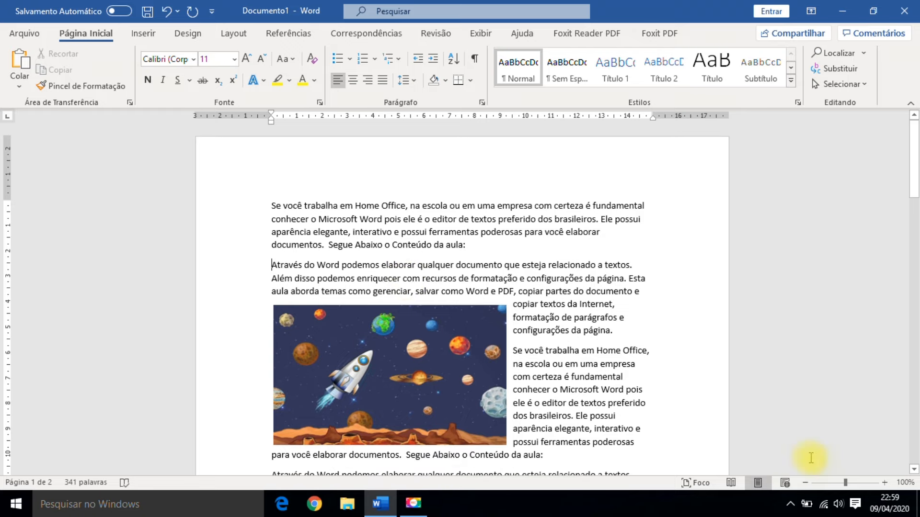
Lay out the entire document's text in two columns (Duas).
scroll(475, 182, "down", 3)
scroll(493, 216, "up", 3)
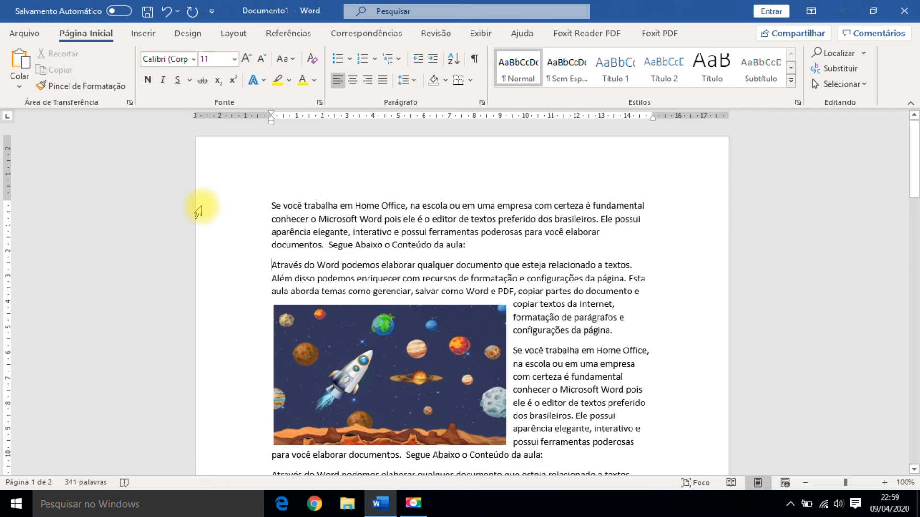
left_click_drag(218, 206, 405, 431)
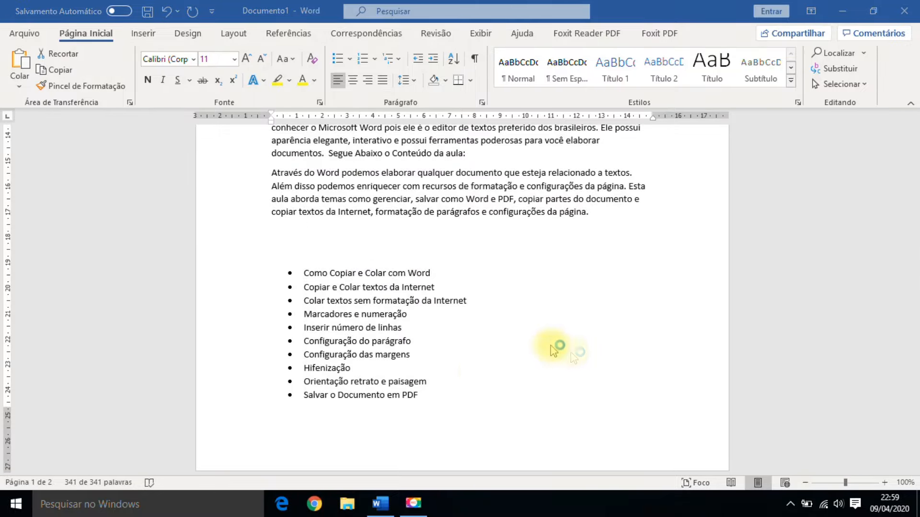
scroll(573, 283, "up", 10)
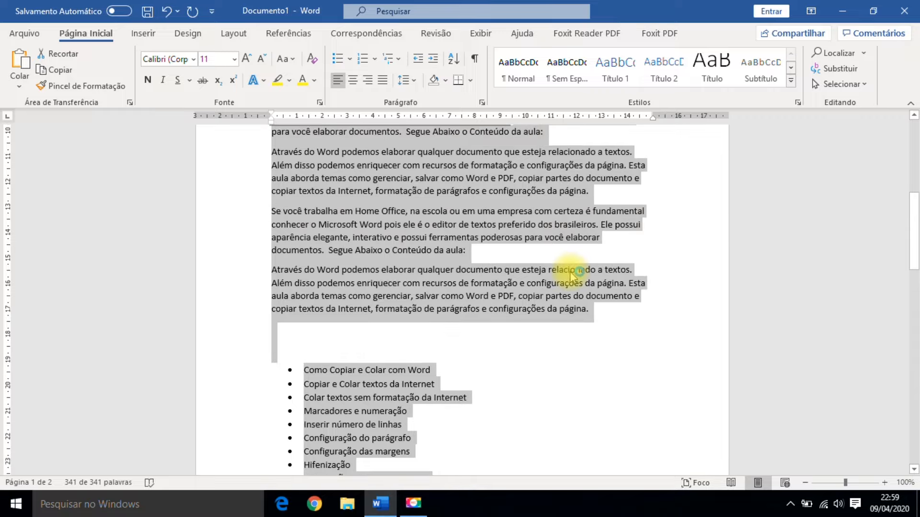
left_click(570, 270)
left_click(233, 33)
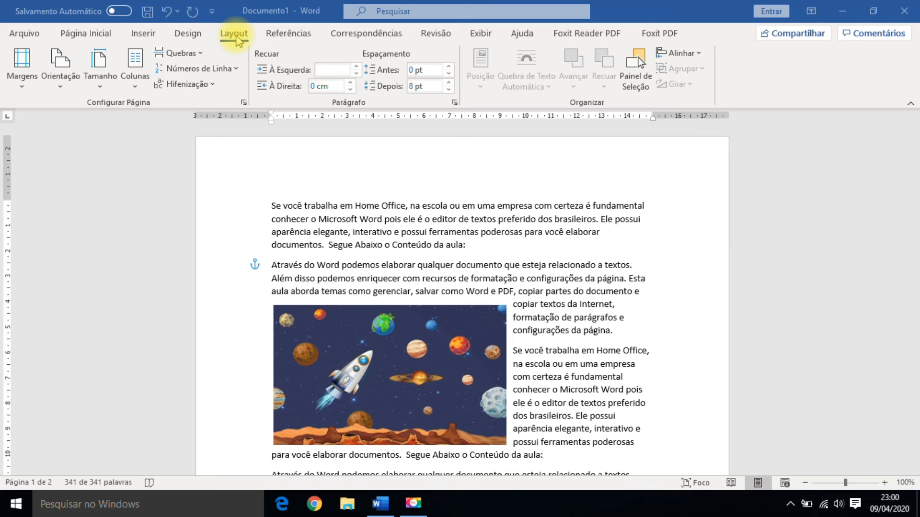
key("ctrl+a")
left_click(135, 84)
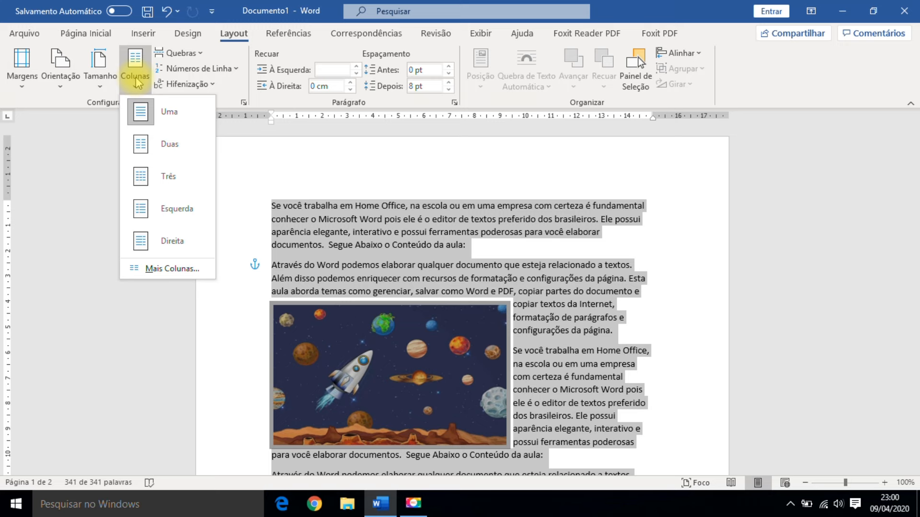
left_click(150, 152)
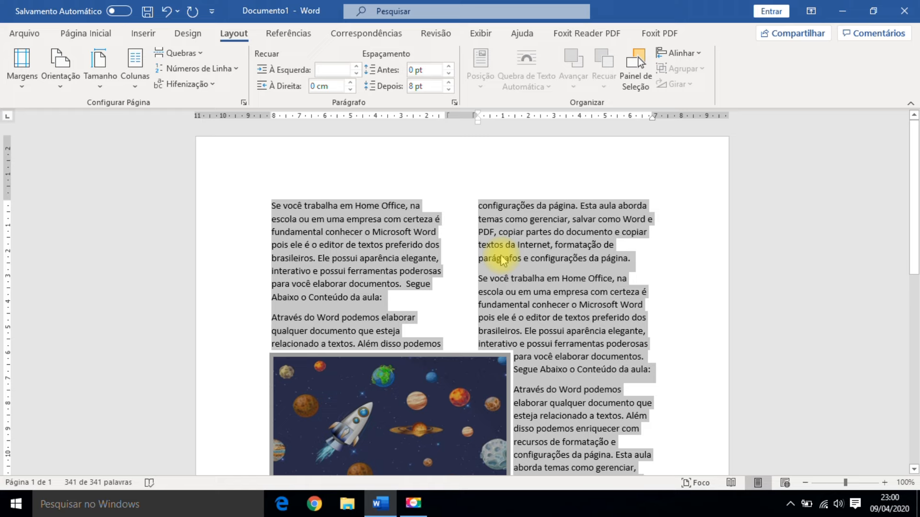
Set the zoom to one page (Uma Página) to view the whole two-column layout.
scroll(479, 244, "down", 1)
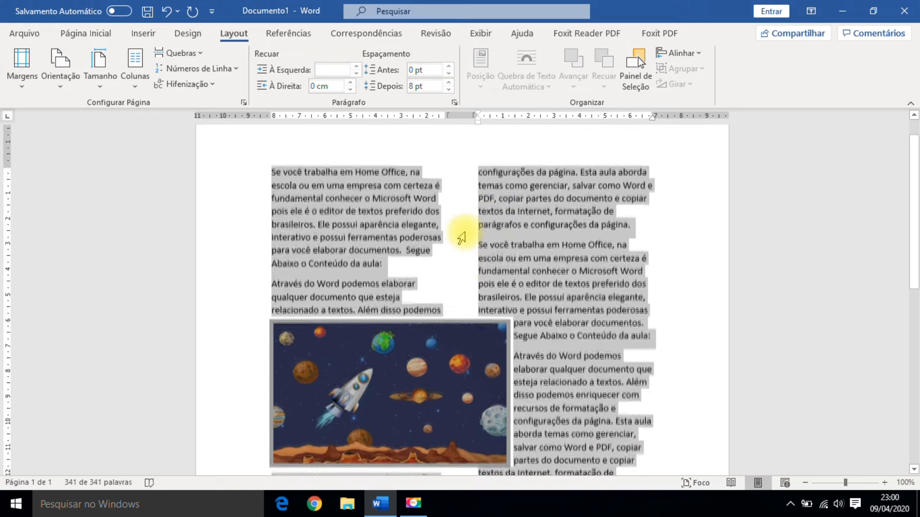
scroll(461, 237, "up", 1)
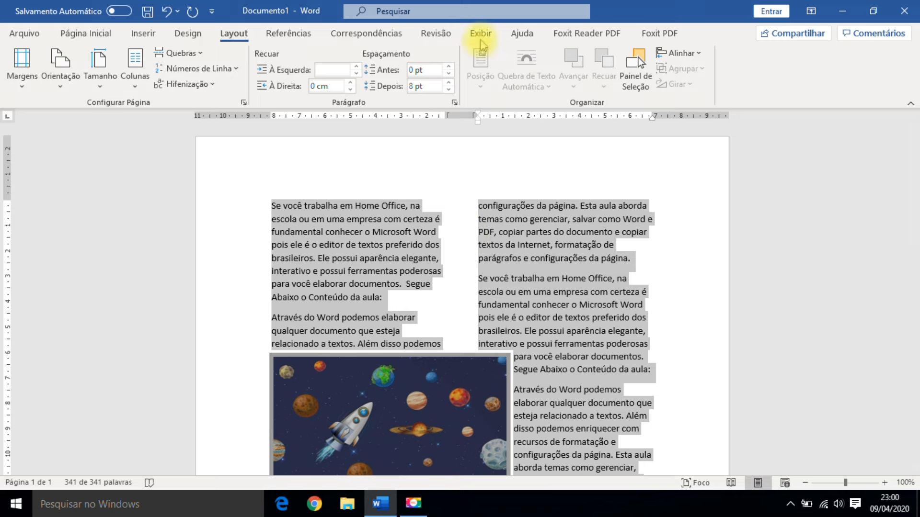
left_click(481, 33)
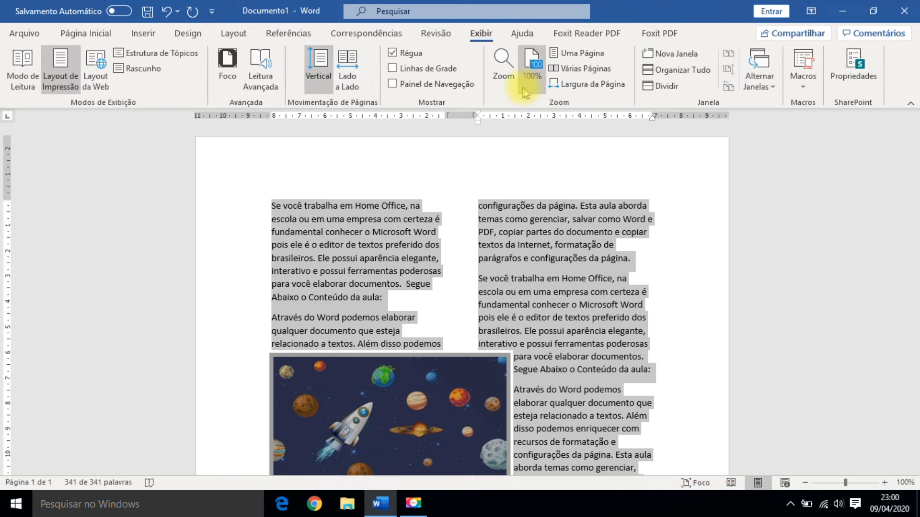
left_click(573, 58)
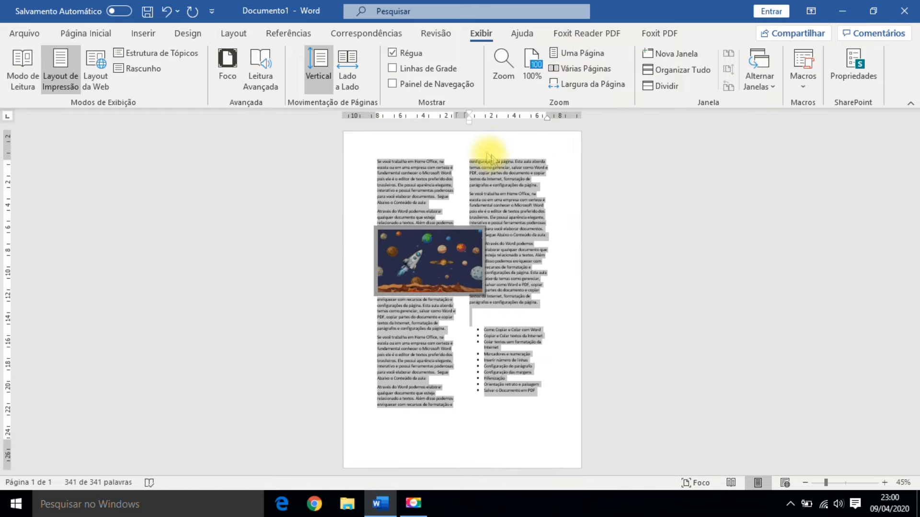
Move the galaxy image to the head of the second column and set the zoom to 100%.
left_click(455, 262)
left_click_drag(408, 259, 467, 191)
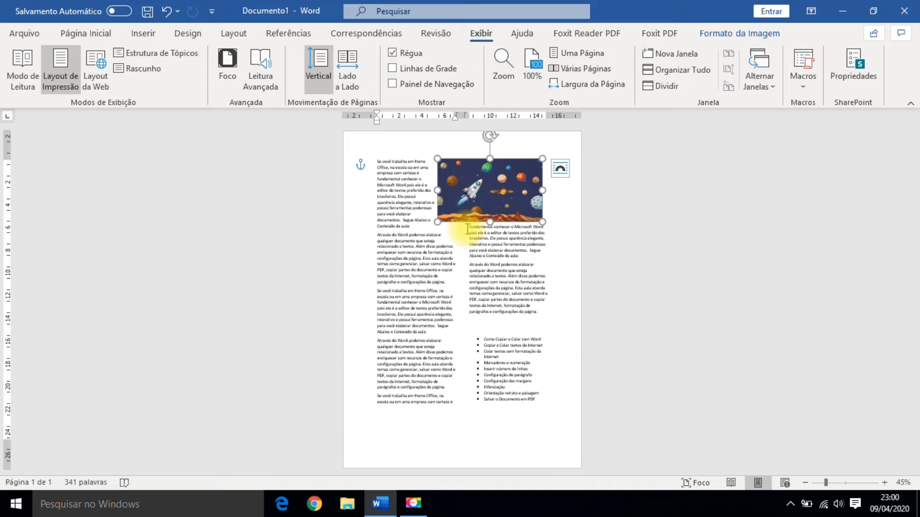
left_click(531, 71)
left_click_drag(501, 218, 502, 226)
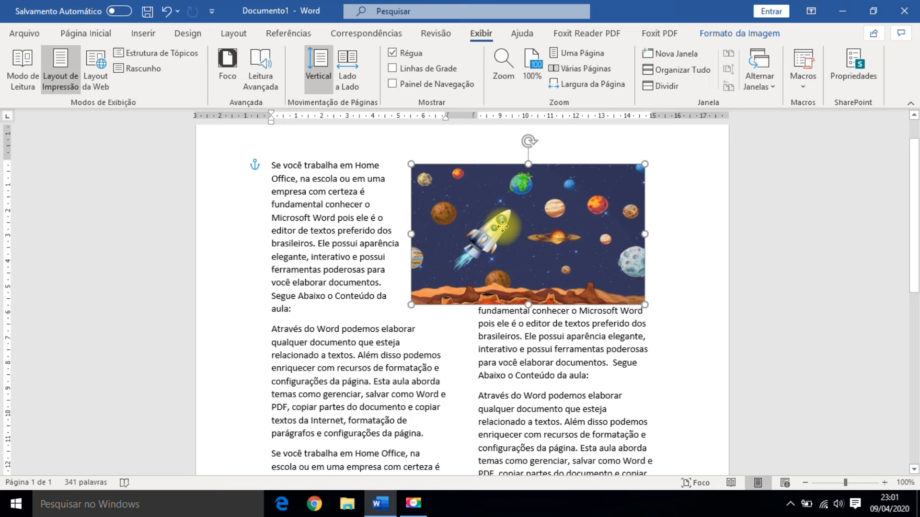
scroll(487, 266, "up", 1)
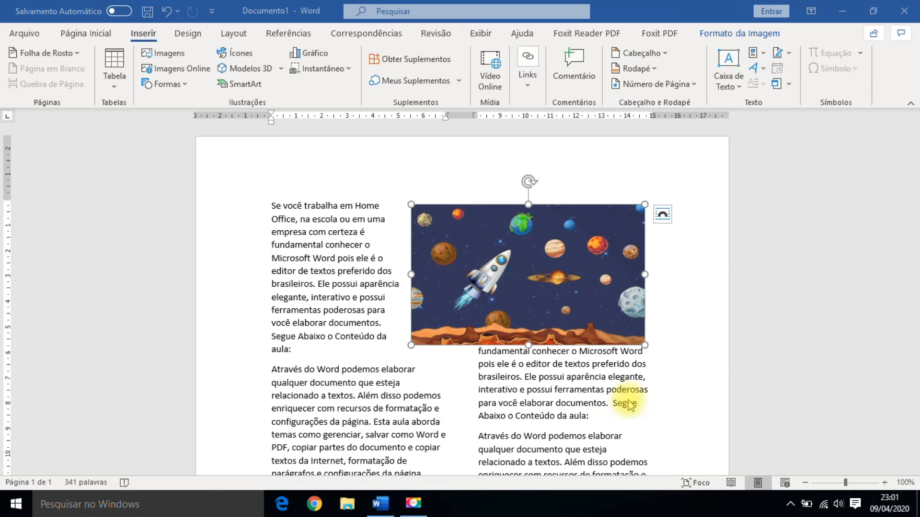
left_click(341, 297)
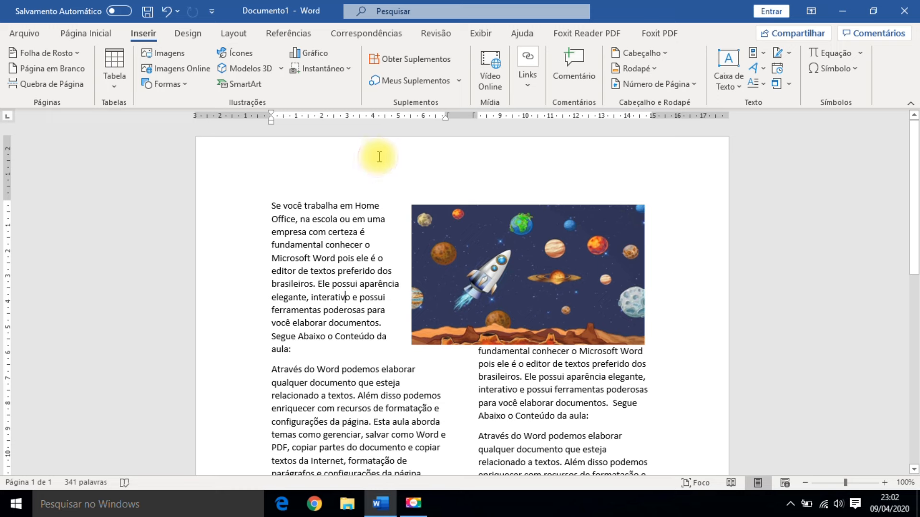
Insert a header in the Em Branco style and replace its placeholder with "Curso Rápido".
left_click(665, 54)
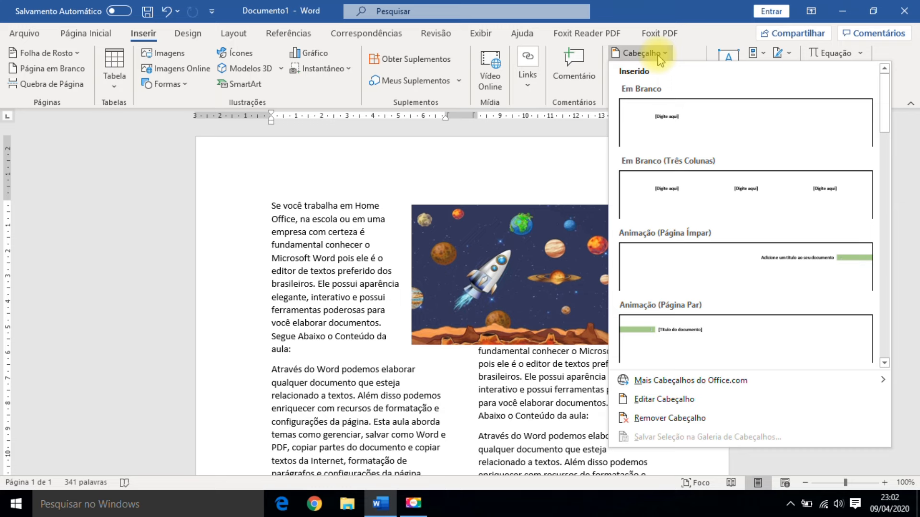
left_click(667, 117)
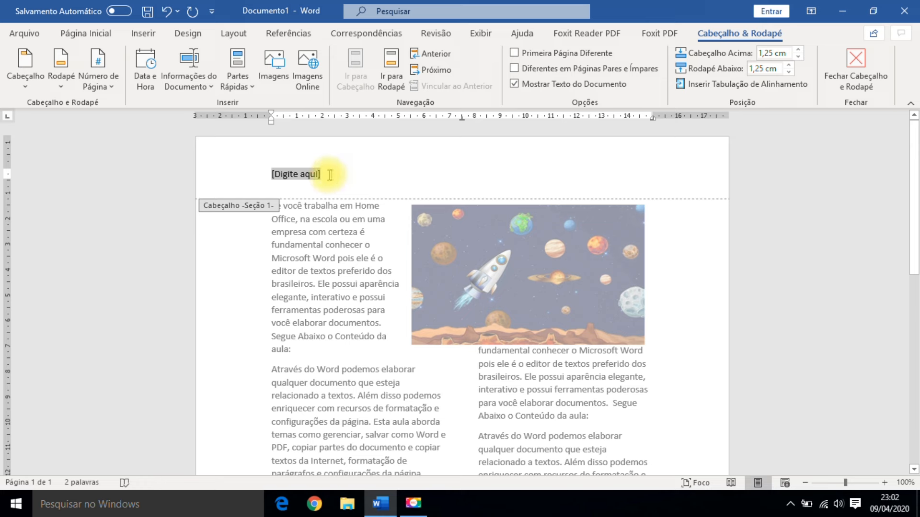
left_click(323, 175)
key("Return")
key("BackSpace")
type("Curso R")
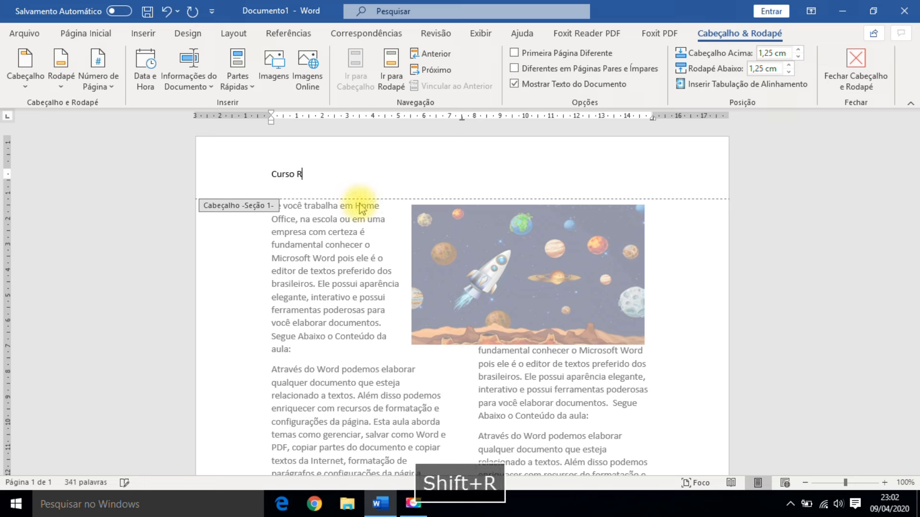
type("ápido")
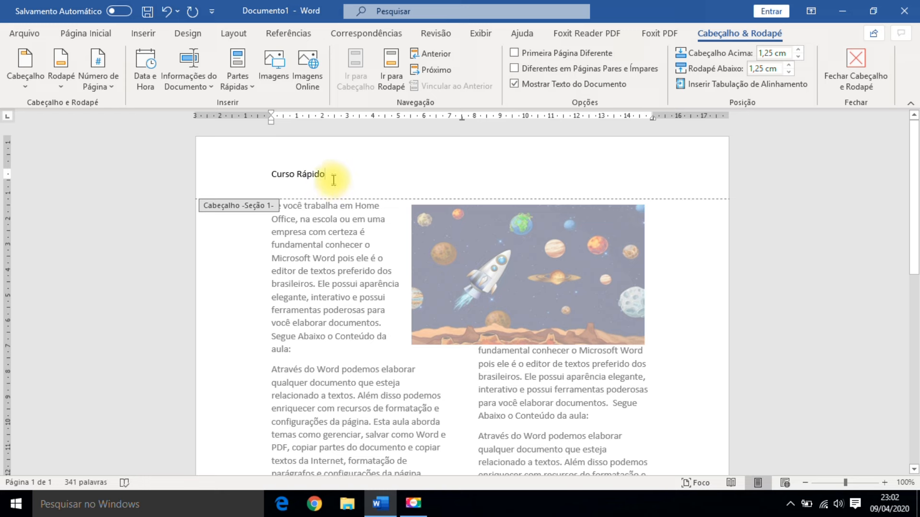
Enlarge the header text "Curso Rápido" to size 36 and make it bold.
left_click_drag(339, 174, 276, 172)
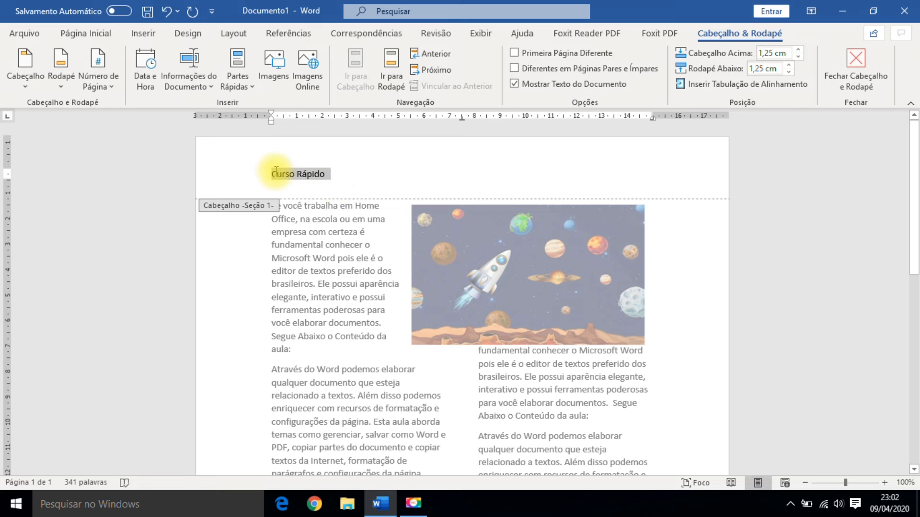
left_click(87, 33)
left_click(246, 63)
left_click(246, 63)
left_click(247, 63)
left_click(246, 62)
left_click(246, 63)
left_click(247, 63)
left_click(247, 63)
left_click(246, 62)
left_click(246, 63)
left_click(247, 63)
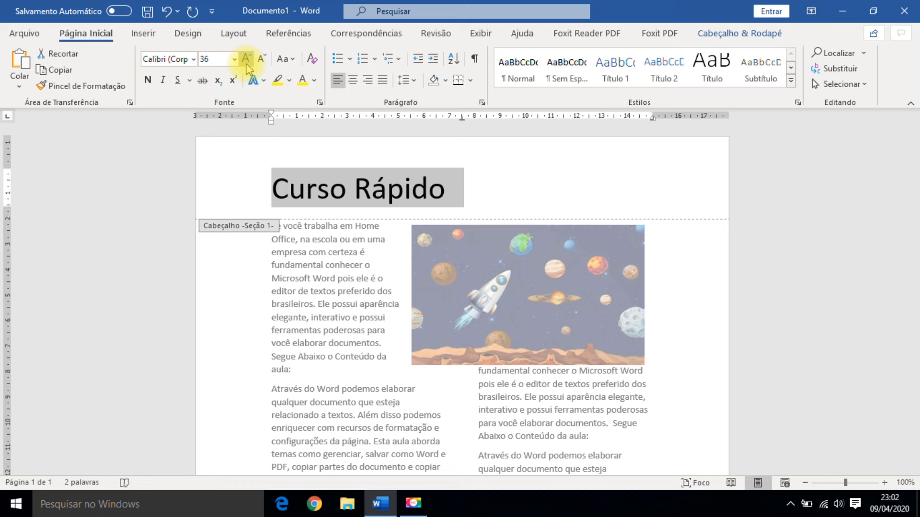
left_click(147, 79)
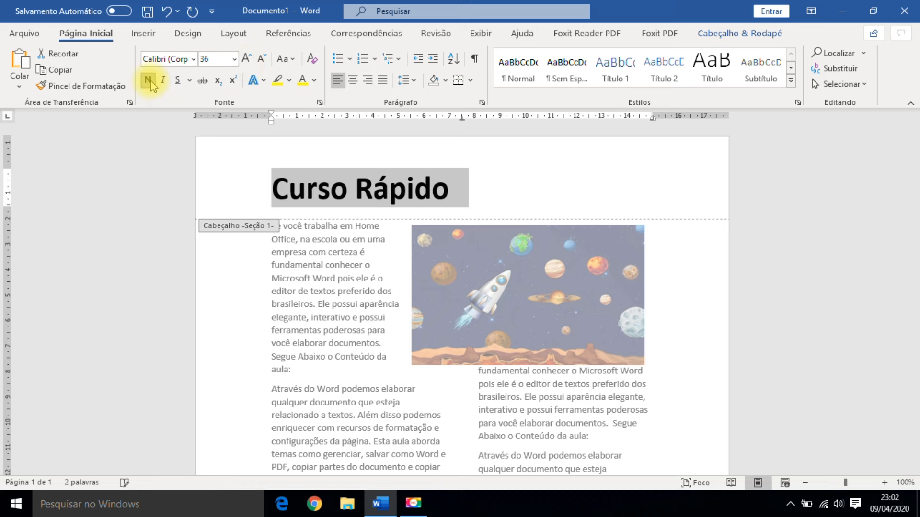
Change the header text's font to Rockwell Condensed and enlarge it to size 80.
left_click(193, 59)
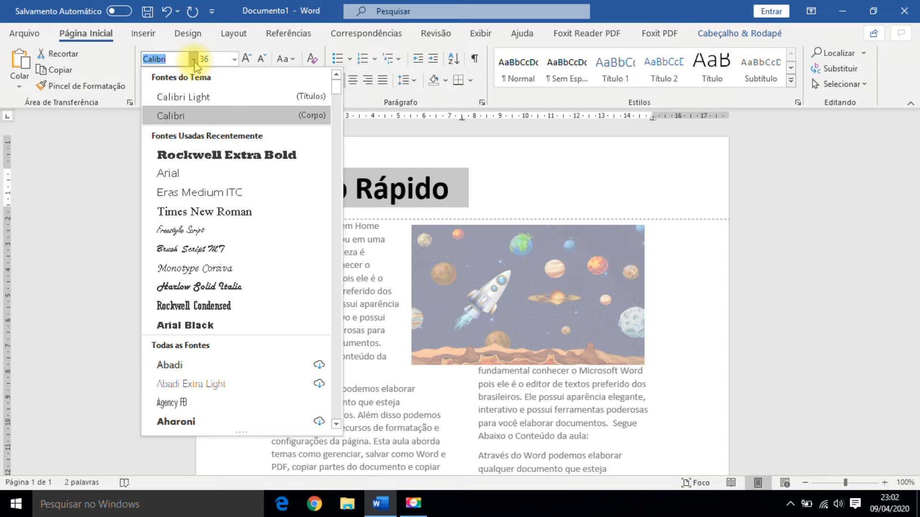
left_click(216, 309)
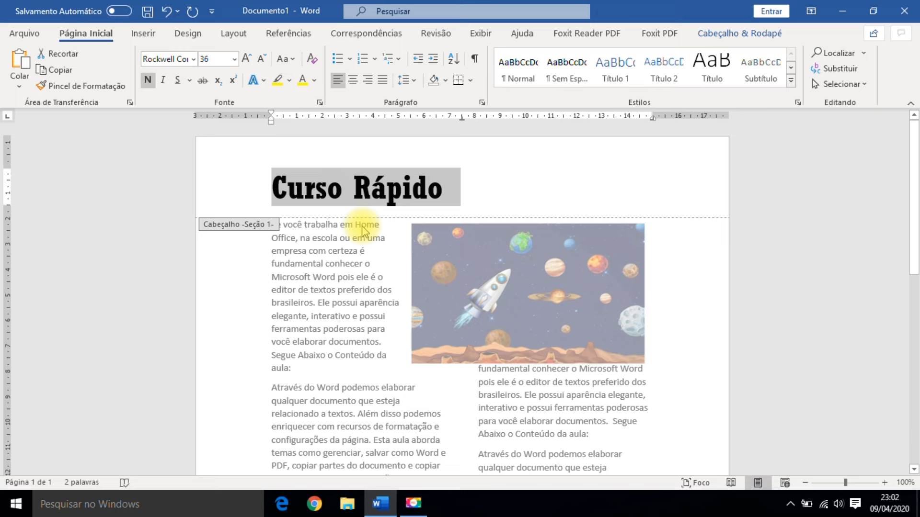
left_click(246, 59)
left_click(246, 58)
left_click(246, 59)
left_click(245, 58)
left_click(246, 58)
left_click(246, 58)
left_click(245, 58)
left_click(246, 58)
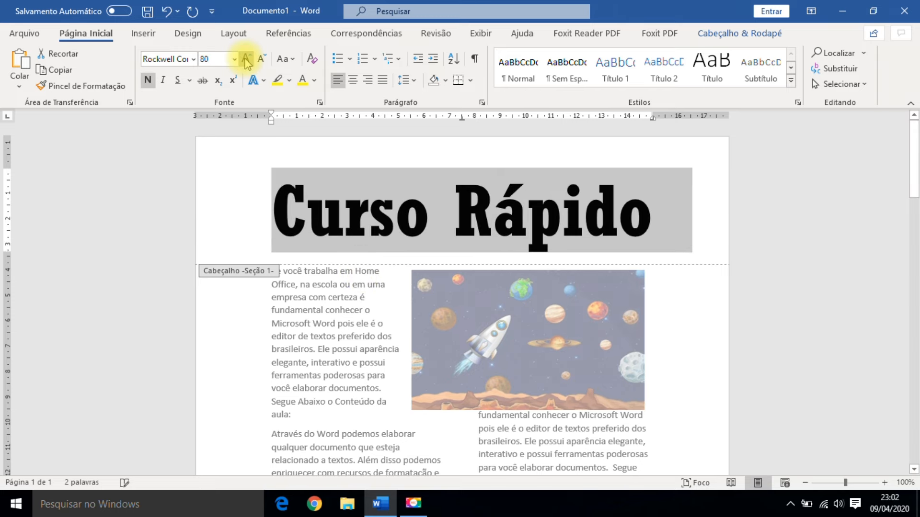
left_click(374, 233)
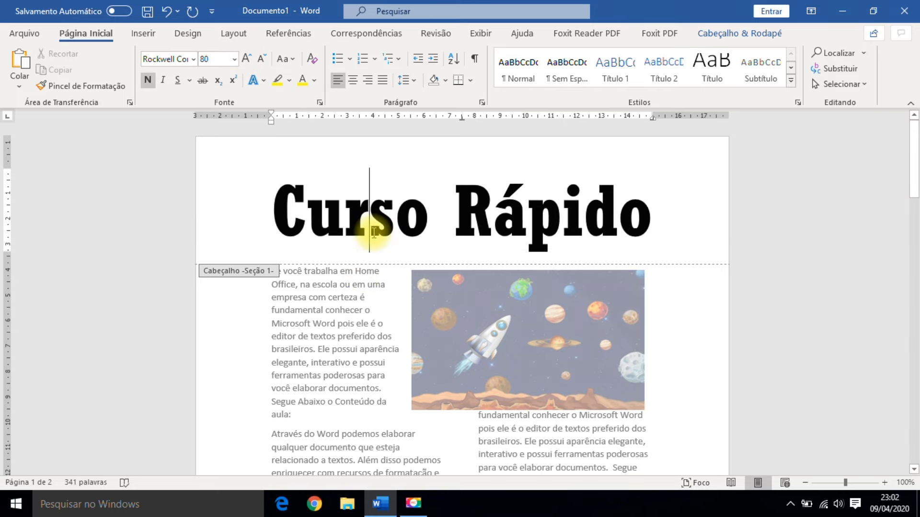
Color the initial letter "C" of "Curso" in the header red.
left_click_drag(273, 216, 298, 219)
left_click(344, 216)
left_click_drag(269, 217, 300, 218)
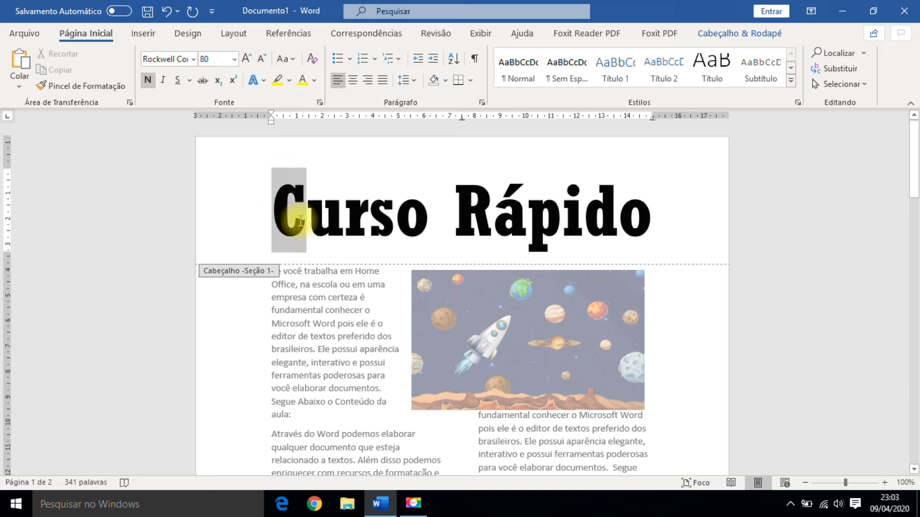
left_click(315, 81)
left_click(308, 227)
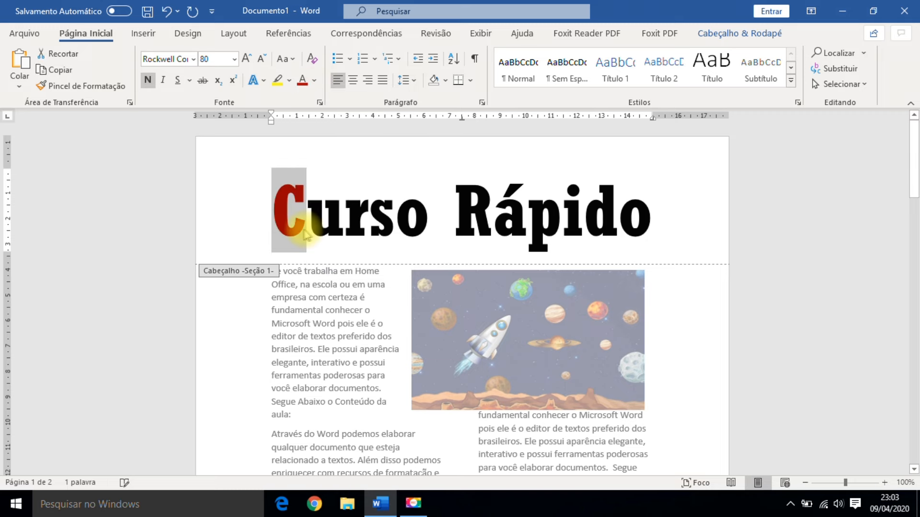
Apply the same red font color to the letter "R" of "Rápido" in the header.
left_click(436, 216)
left_click_drag(457, 221, 479, 221)
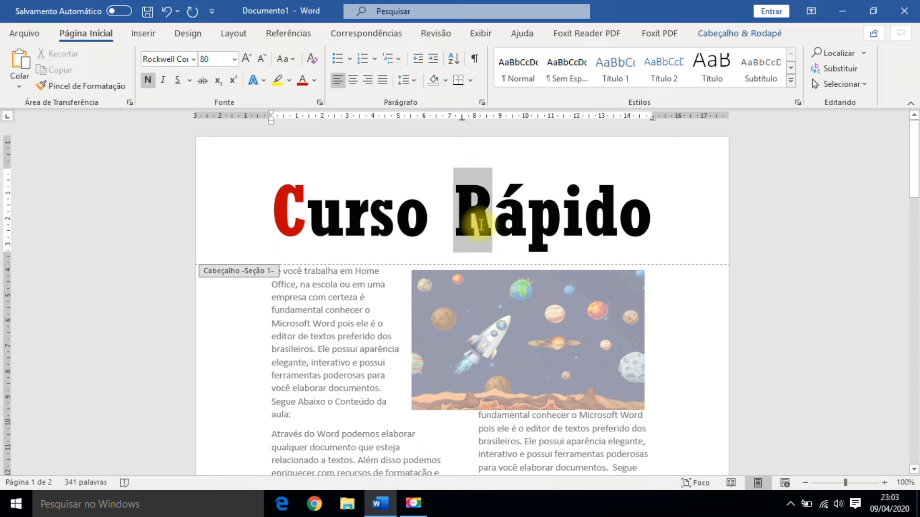
left_click(527, 211)
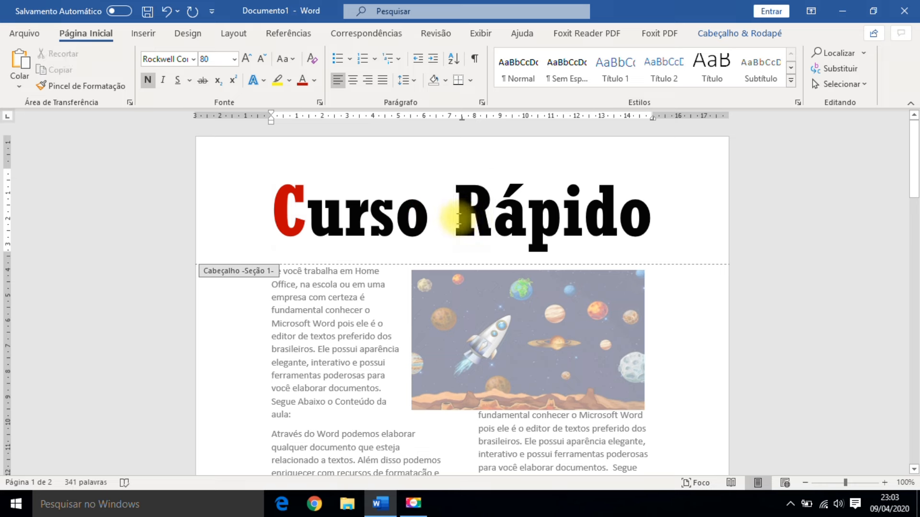
left_click_drag(456, 218, 479, 218)
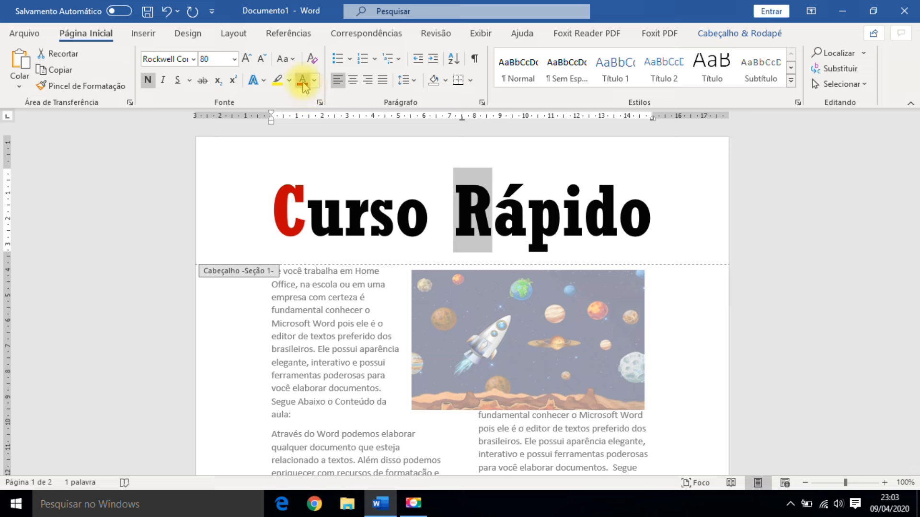
left_click(302, 81)
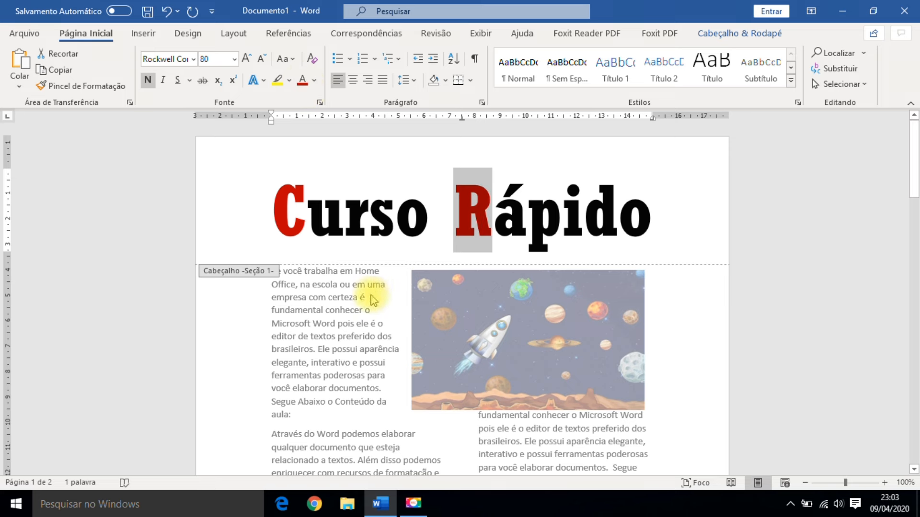
left_click(436, 195)
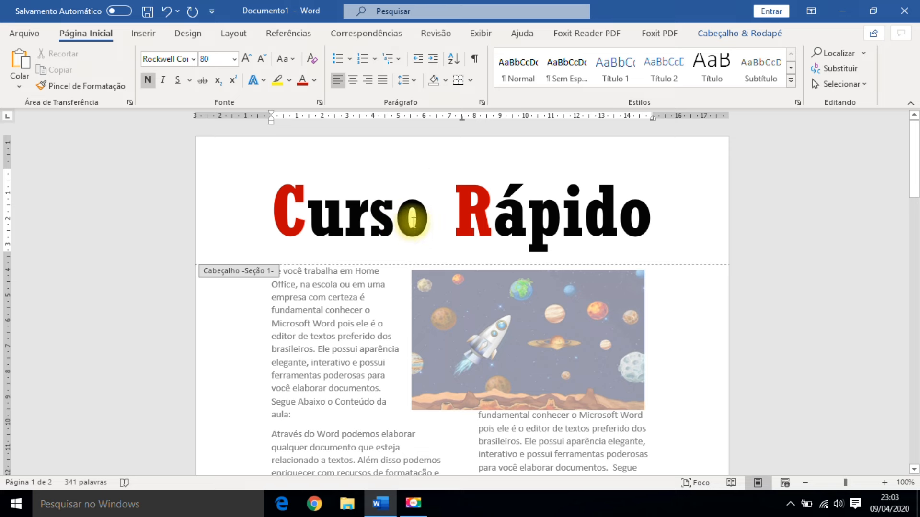
Examine how the header appears on both pages of the document.
scroll(428, 261, "down", 2)
scroll(407, 235, "down", 1)
scroll(398, 219, "up", 2)
scroll(440, 230, "down", 10)
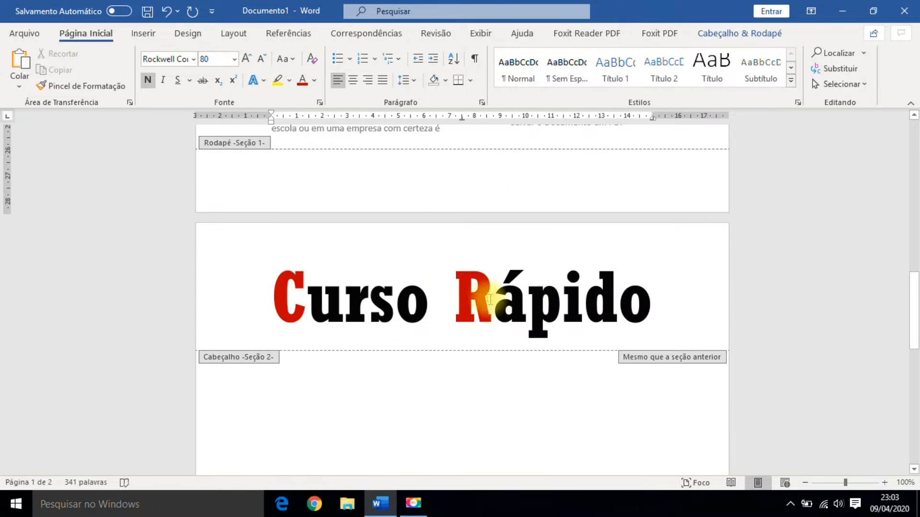
scroll(490, 299, "up", 10)
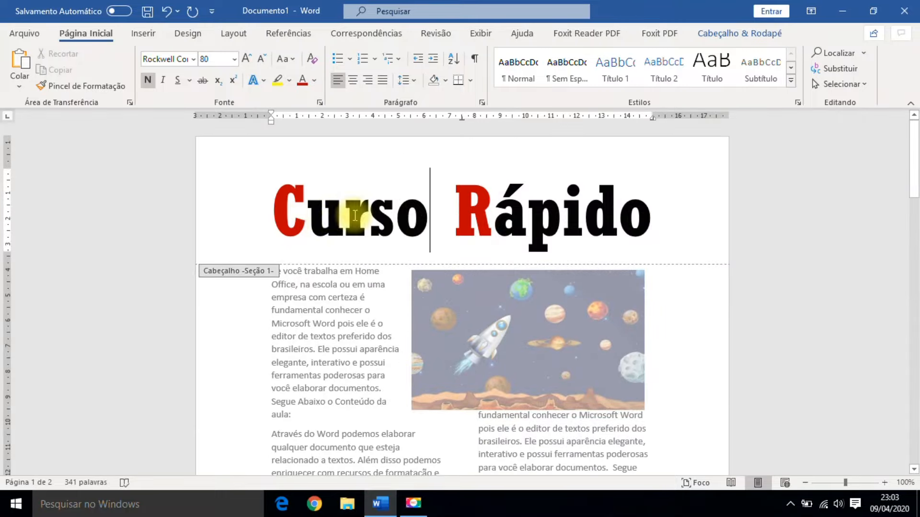
scroll(475, 214, "down", 10)
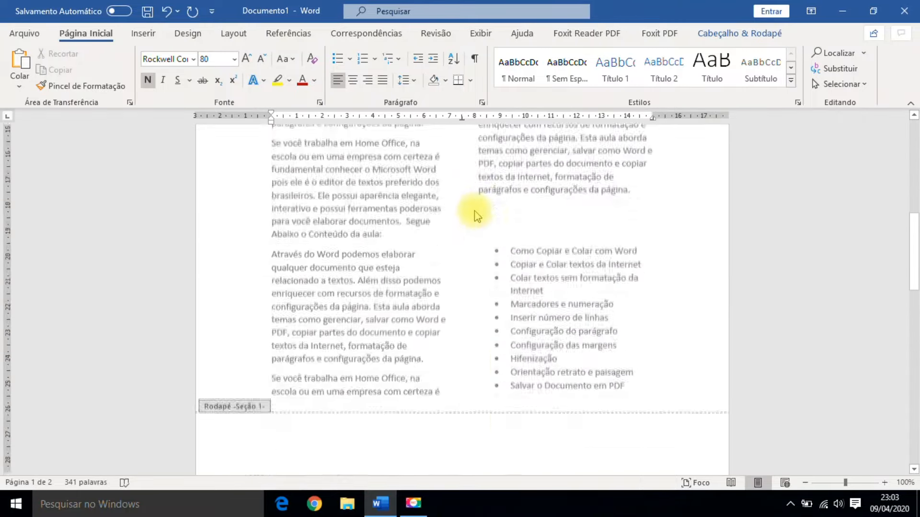
scroll(476, 214, "down", 6)
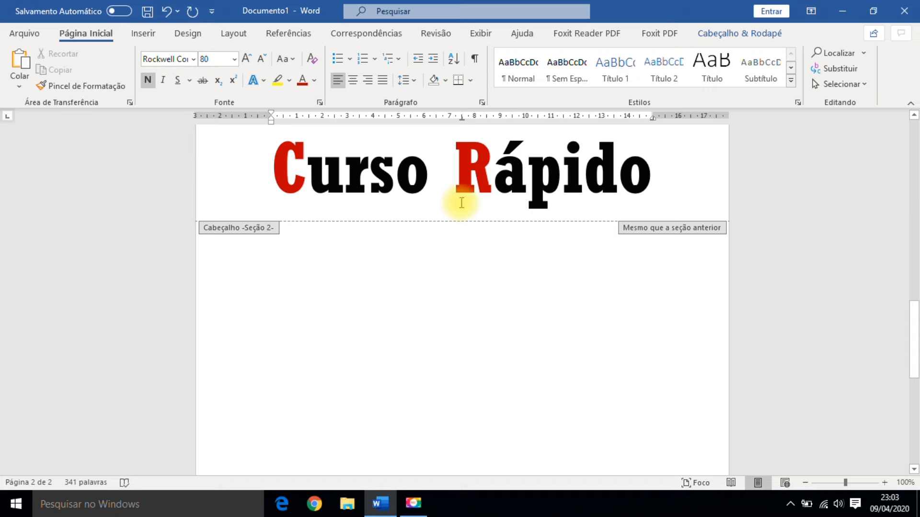
scroll(468, 204, "up", 10)
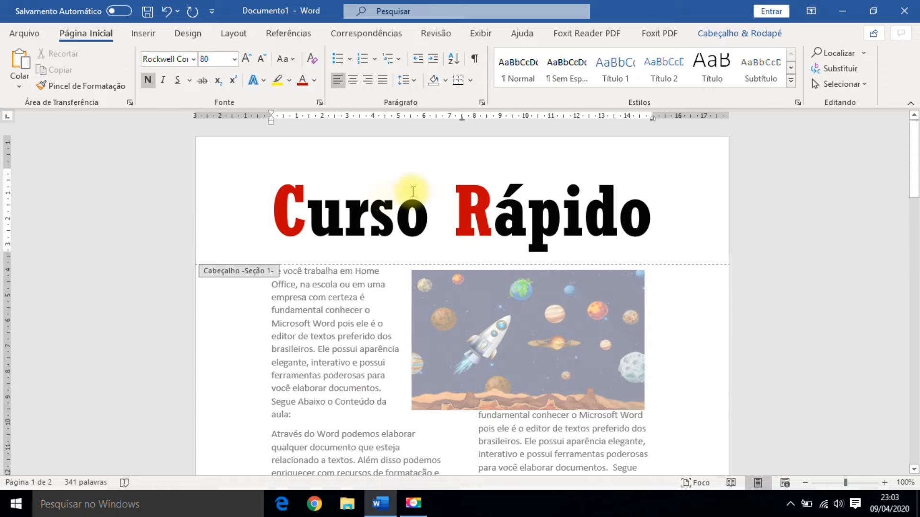
Go to the footer and insert a page number at the page end (Fim da Página) in the Círculo style.
left_click(740, 36)
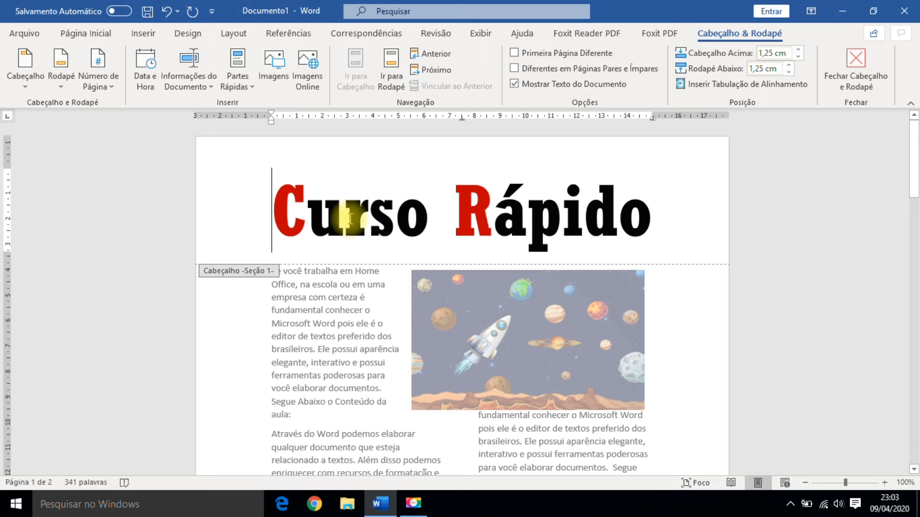
left_click_drag(282, 215, 670, 245)
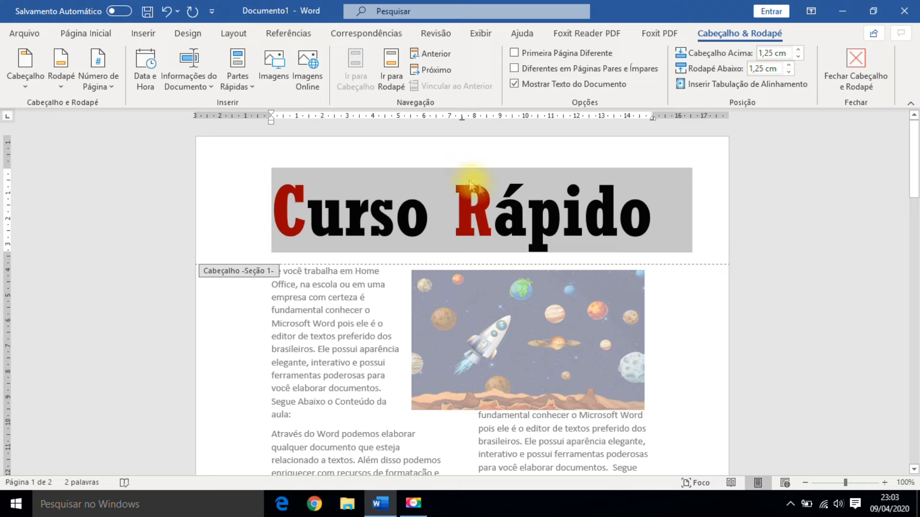
left_click(391, 76)
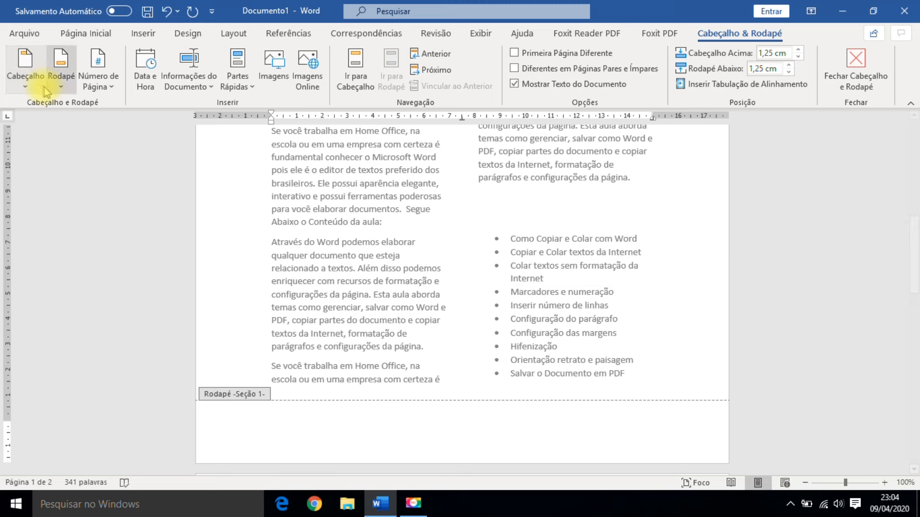
left_click(104, 84)
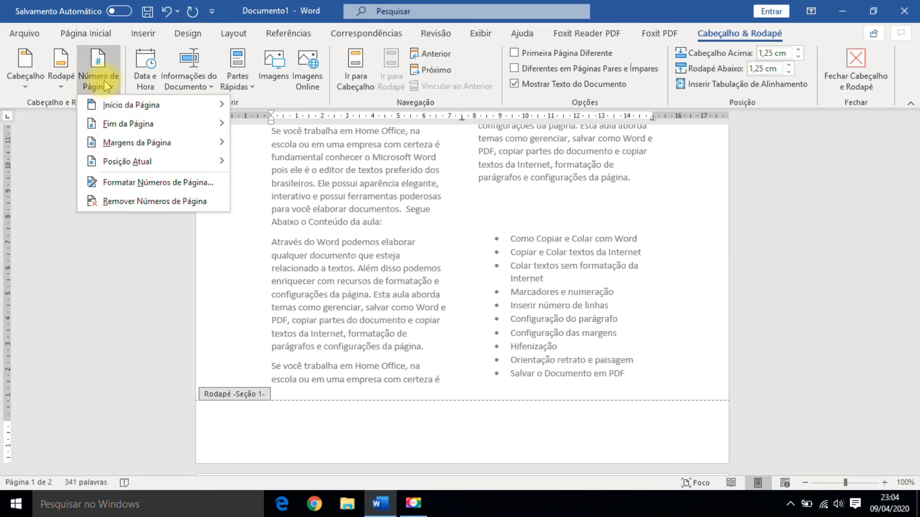
mouse_move(115, 123)
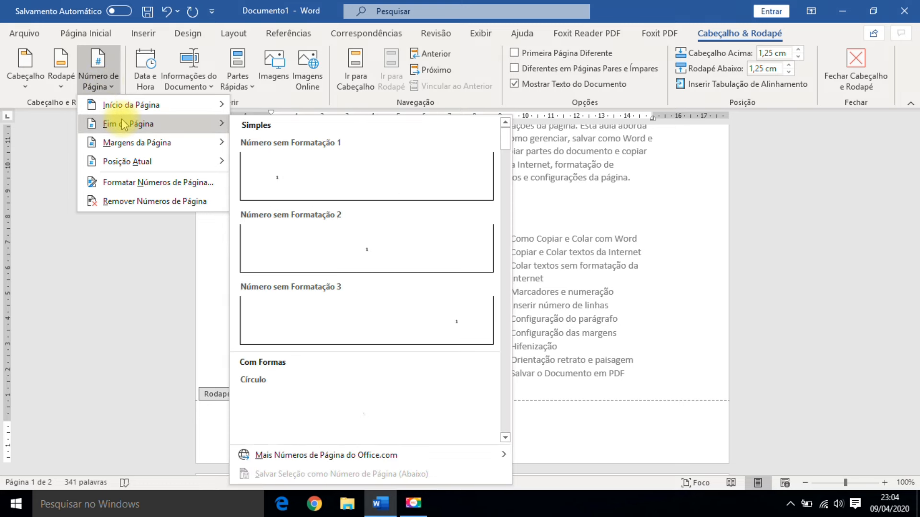
scroll(380, 353, "down", 10)
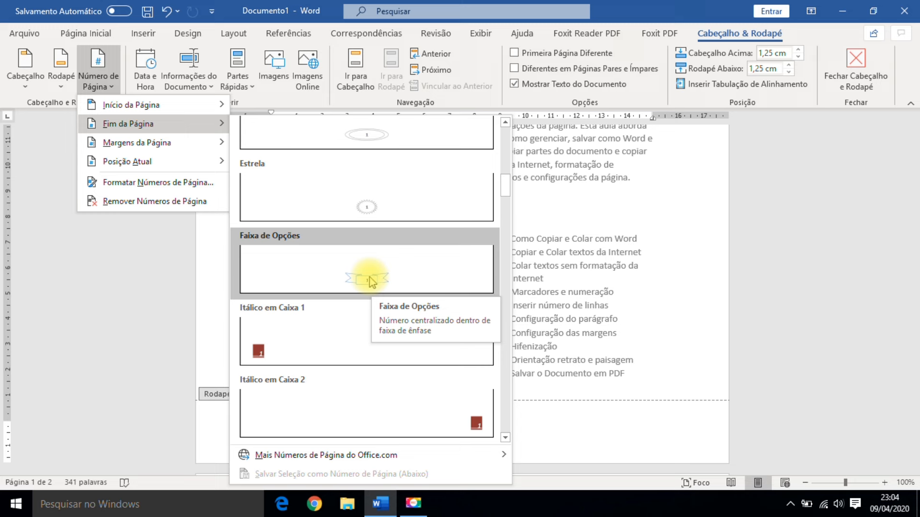
scroll(367, 277, "down", 3)
scroll(367, 277, "up", 10)
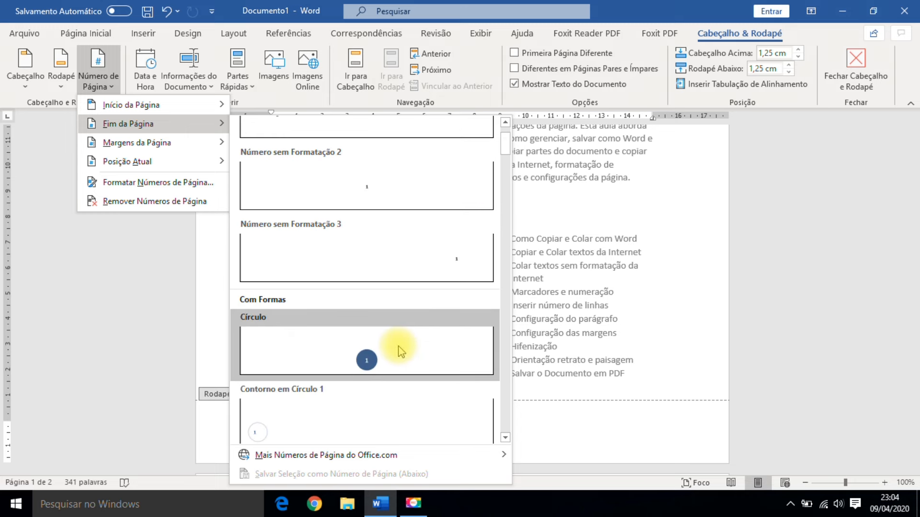
left_click(376, 357)
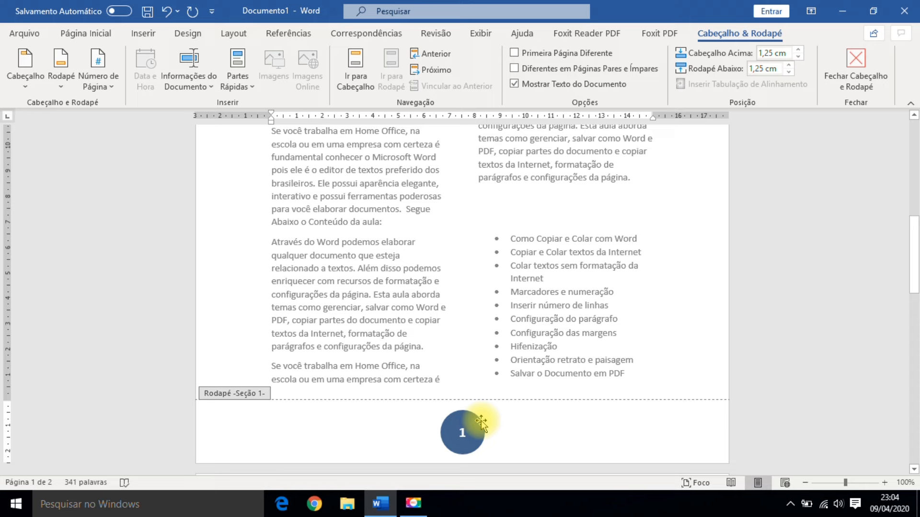
Switch to the header and back to the footer, and close header and footer editing.
left_click(360, 72)
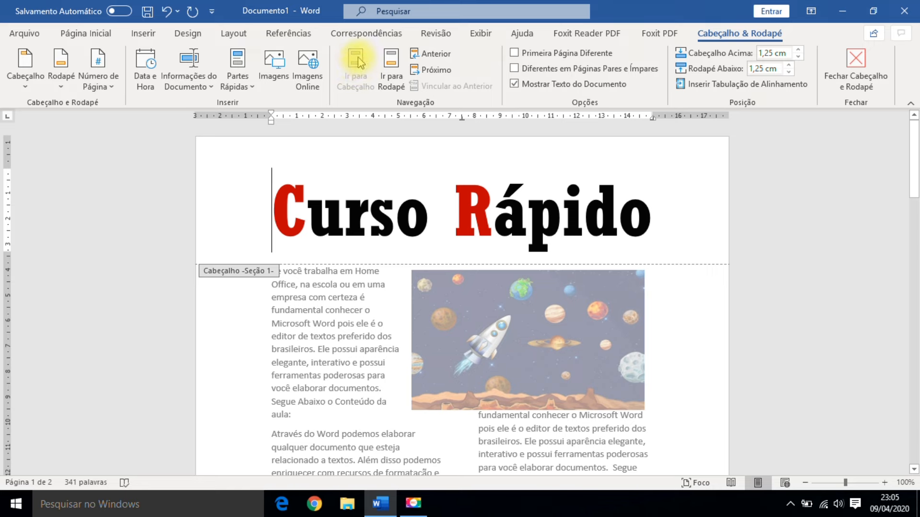
left_click(391, 67)
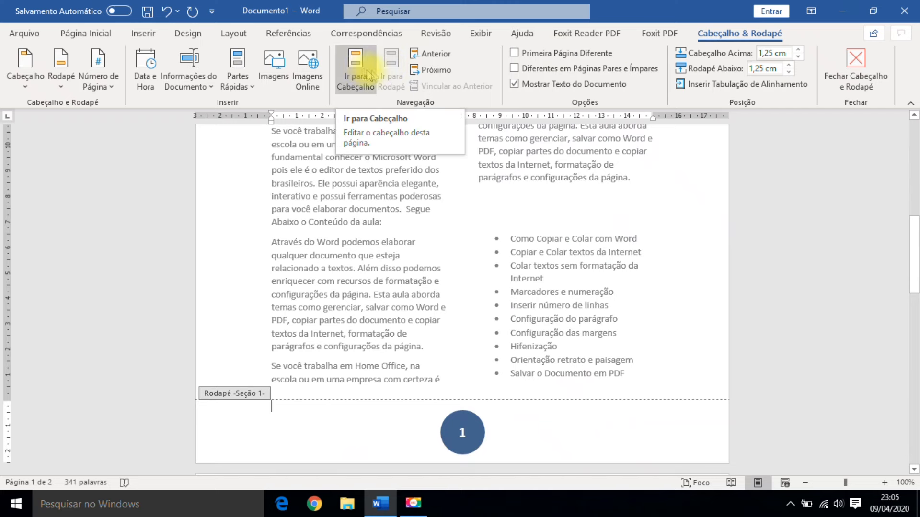
left_click(862, 72)
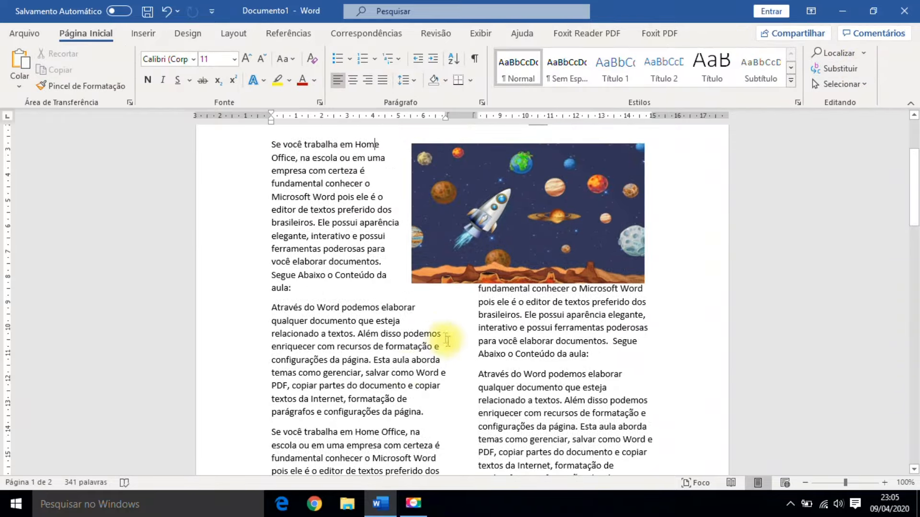
Examine the header and the circular page number on both pages of the document.
scroll(412, 369, "up", 5)
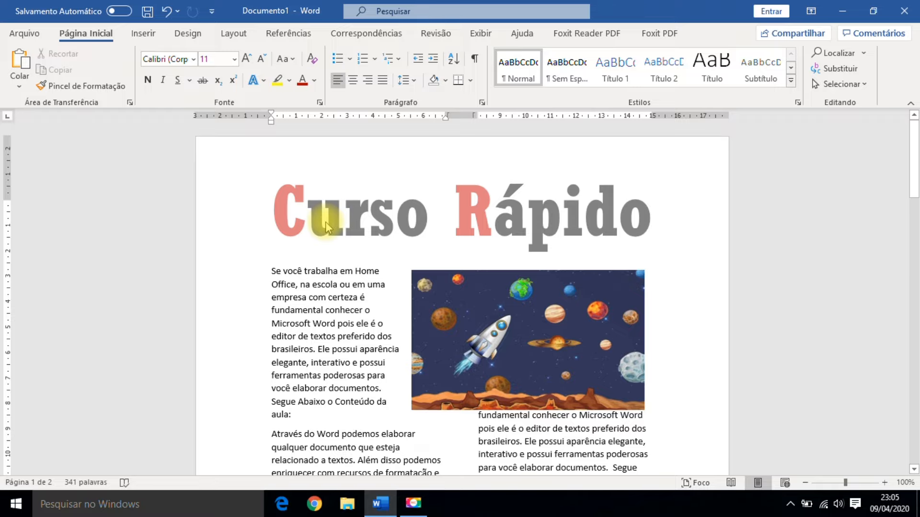
scroll(379, 364, "down", 5)
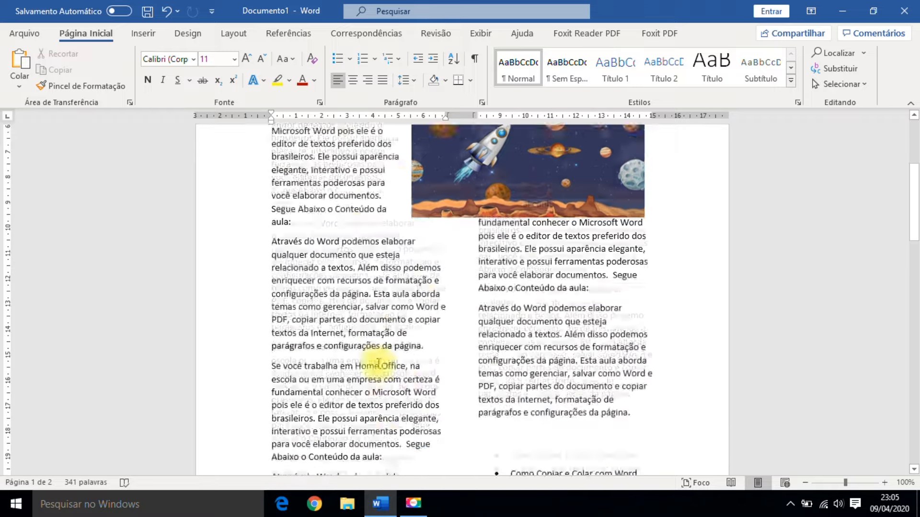
scroll(378, 364, "down", 4)
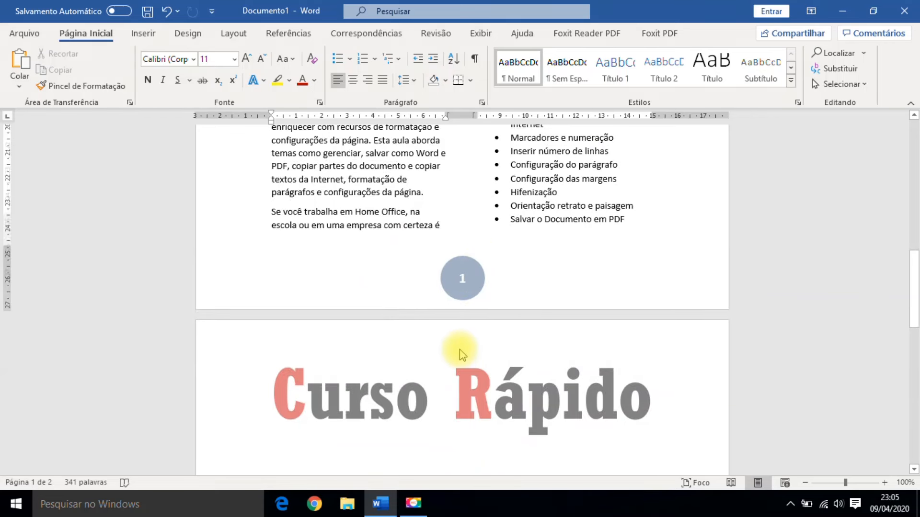
scroll(464, 353, "down", 3)
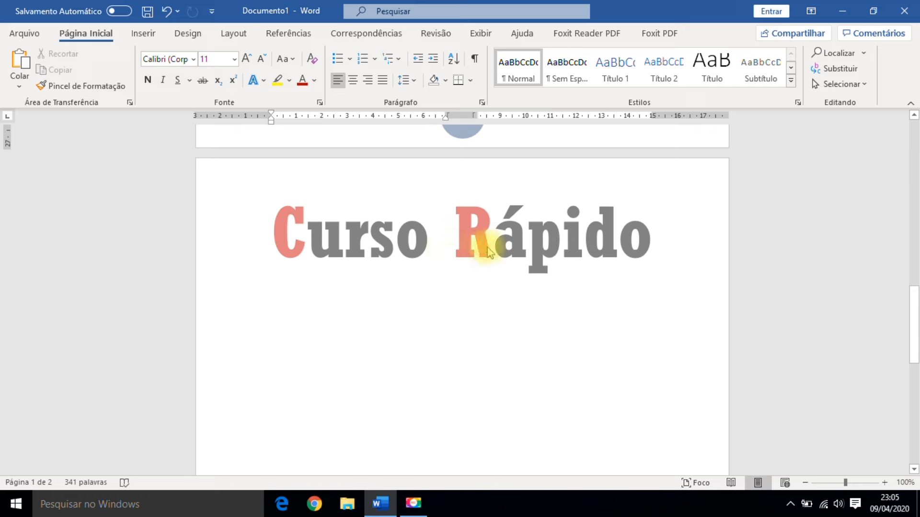
scroll(411, 321, "down", 4)
scroll(417, 307, "down", 3)
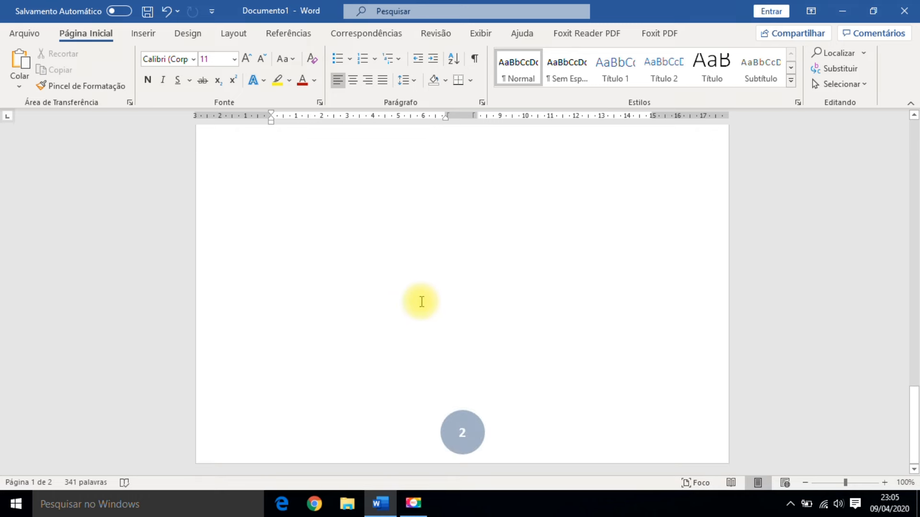
scroll(467, 378, "up", 5)
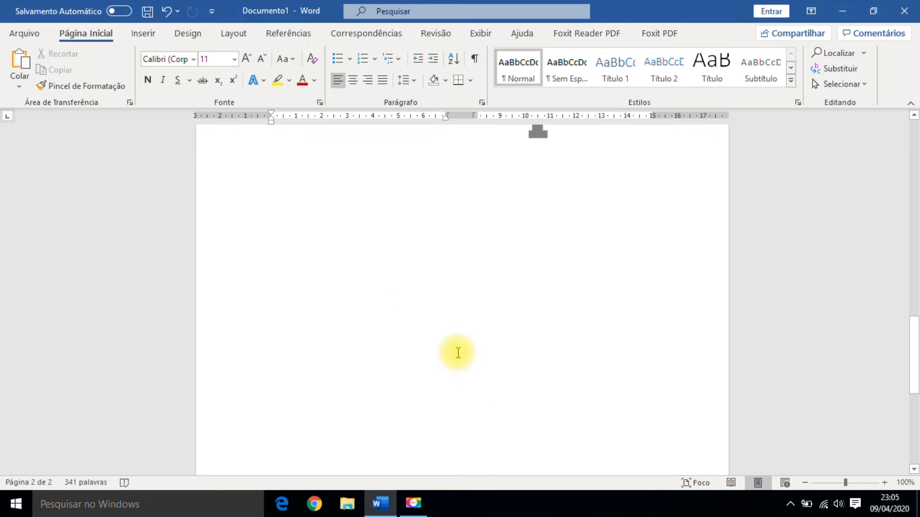
scroll(456, 344, "down", 3)
scroll(459, 336, "down", 2)
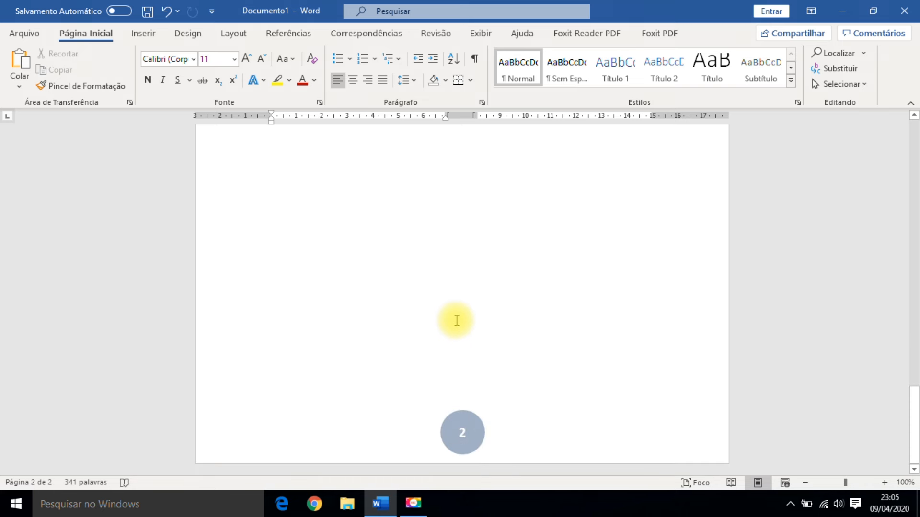
Insert a page break on the blank second page to add a third page.
left_click(450, 318)
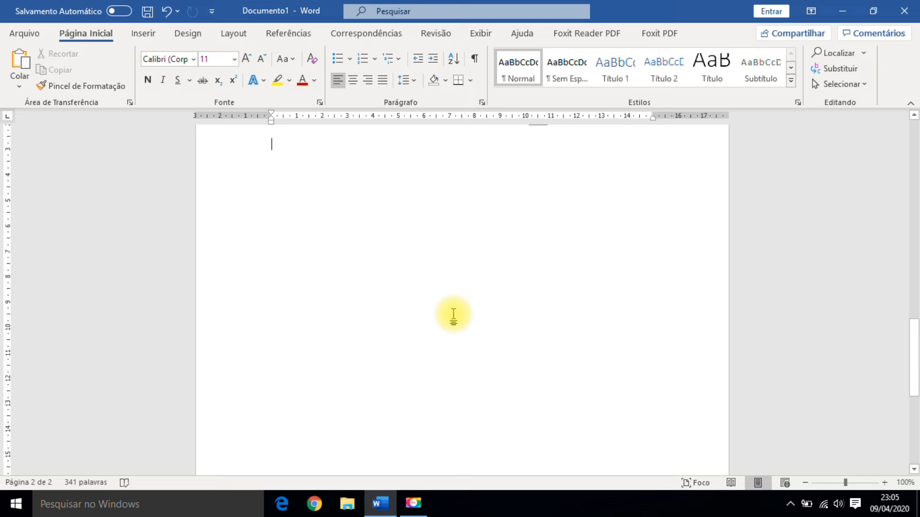
key("ctrl+Return")
double_click(453, 314)
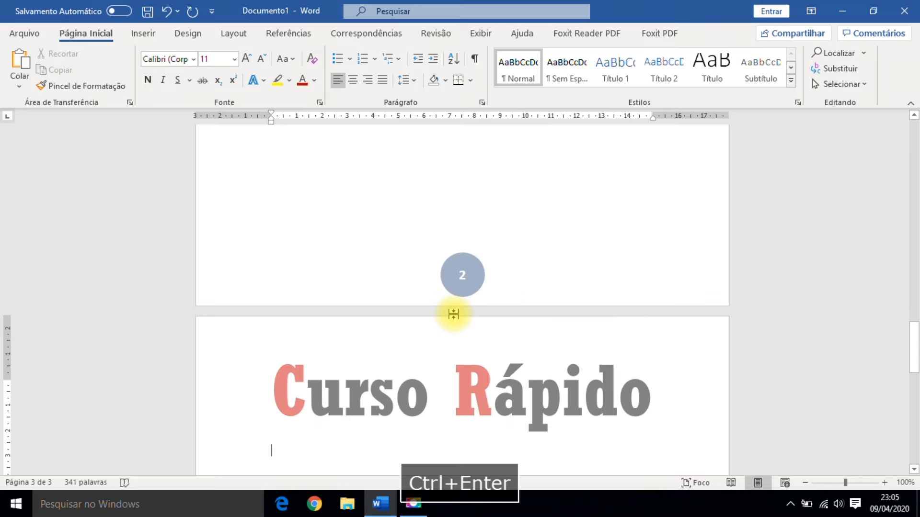
Examine the header and footer number on the added page and return to the body text on page 1.
scroll(488, 341, "down", 10)
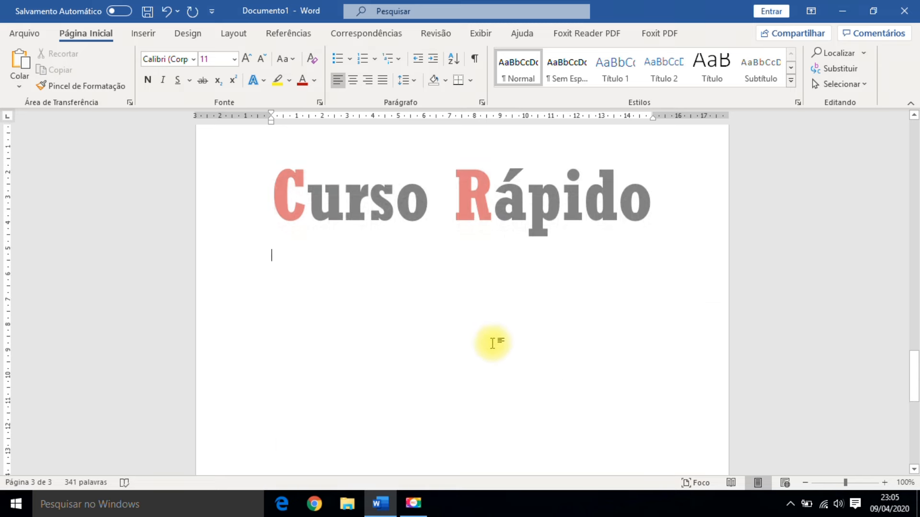
scroll(486, 352, "up", 7)
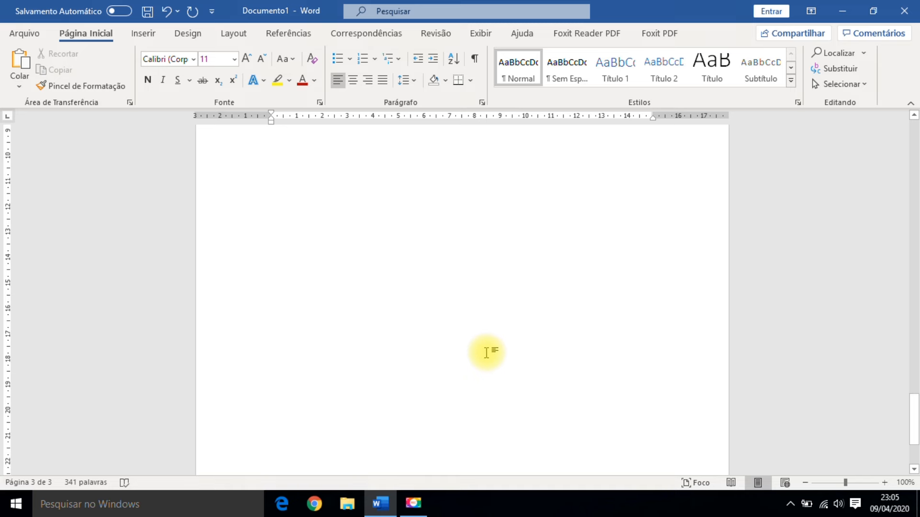
scroll(485, 342, "down", 5)
scroll(494, 374, "down", 3)
scroll(499, 415, "up", 12)
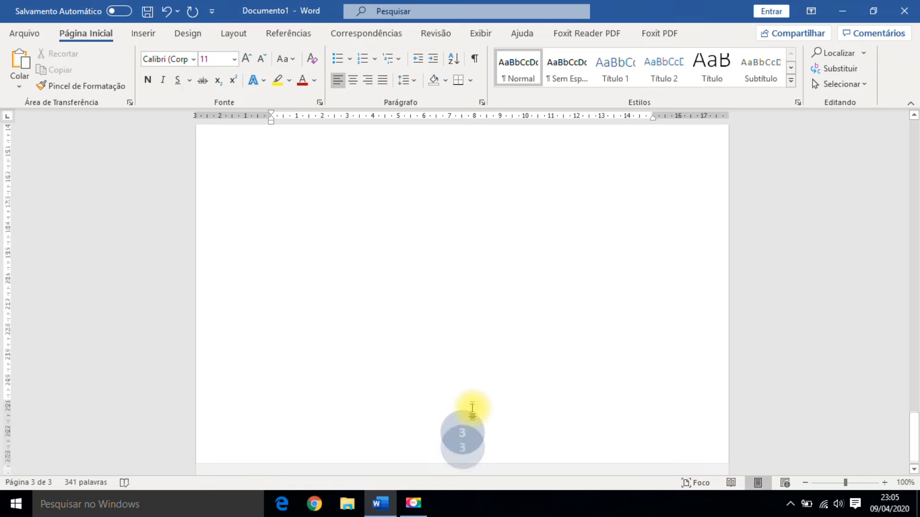
scroll(475, 388, "up", 6)
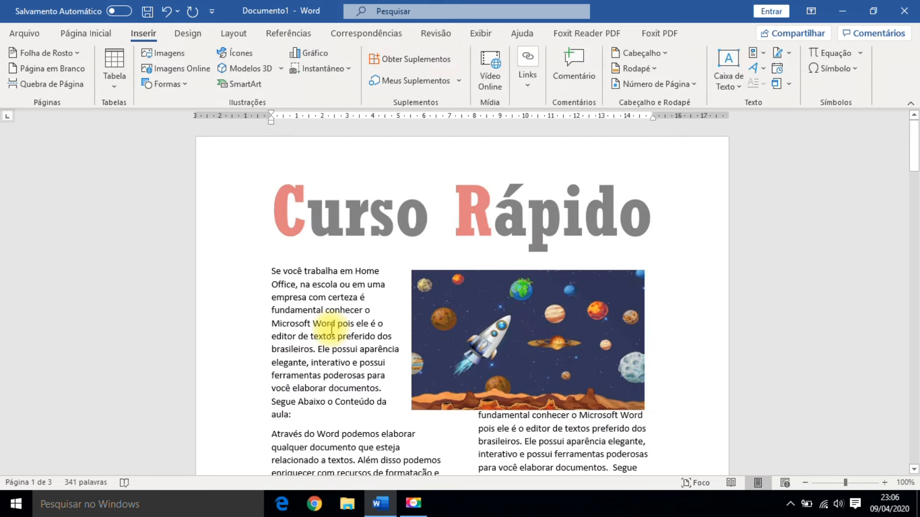
left_click(331, 330)
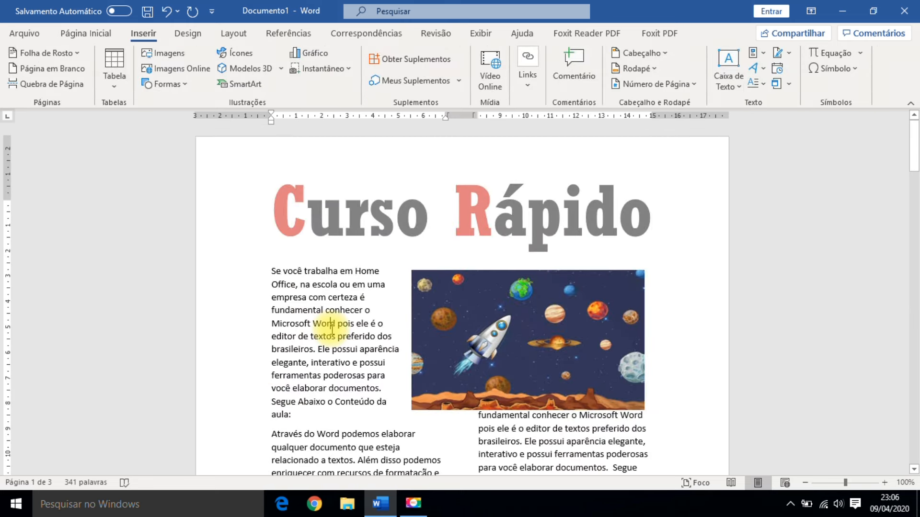
Open the page 1 header for editing, go to the footer, and return to the header.
double_click(439, 192)
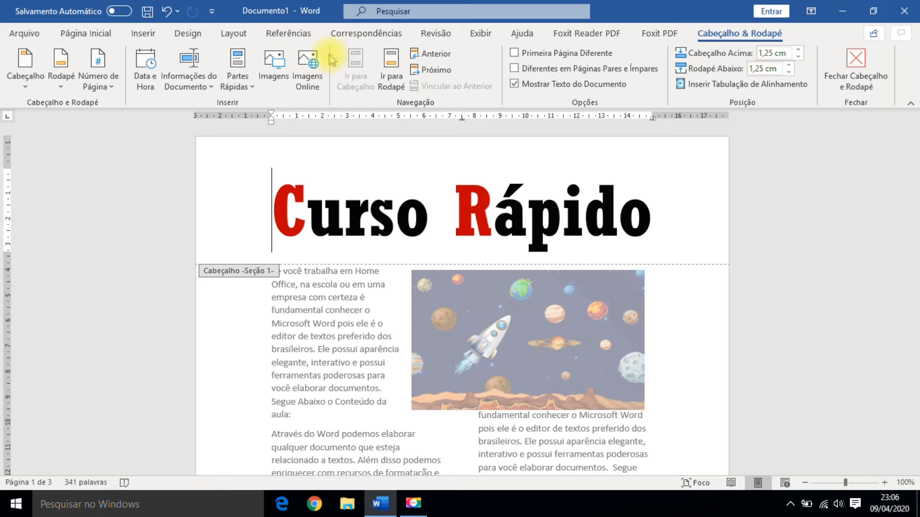
left_click(391, 69)
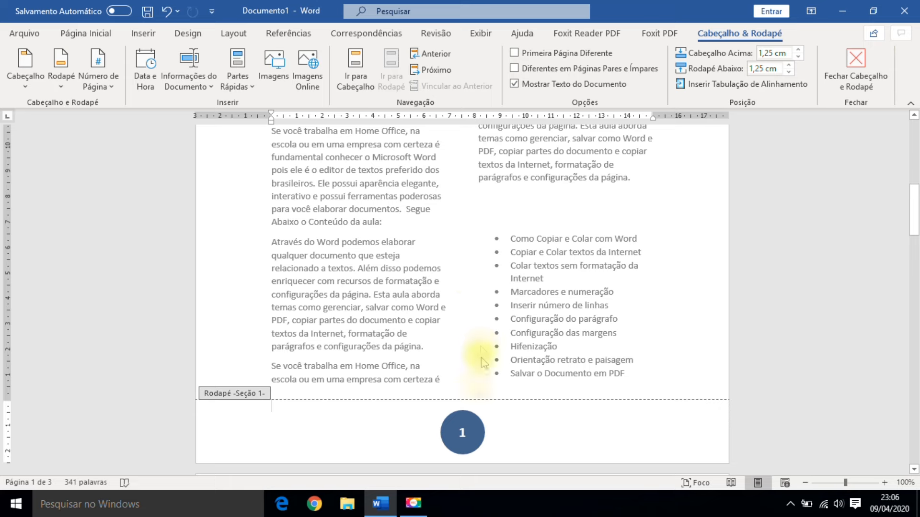
left_click(360, 69)
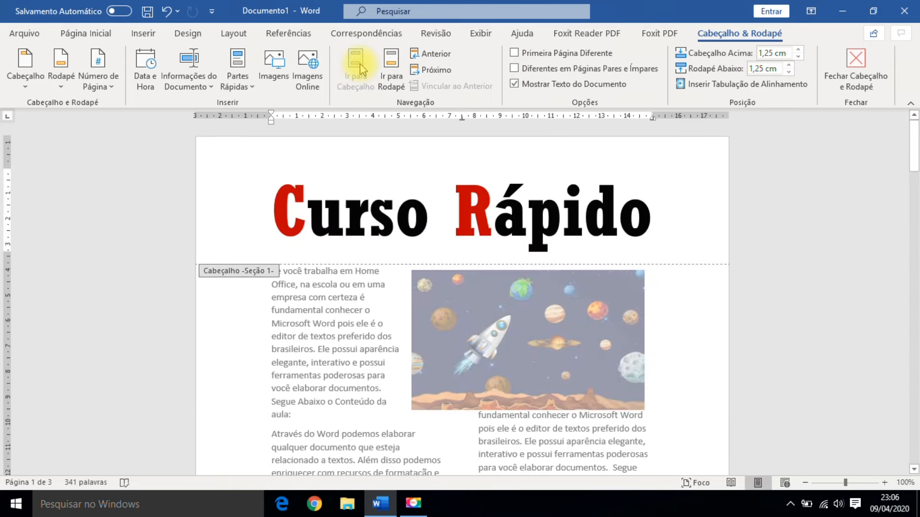
Set the header's distance from the top of the page to 1,1 cm and leave header editing.
key("ctrl+z")
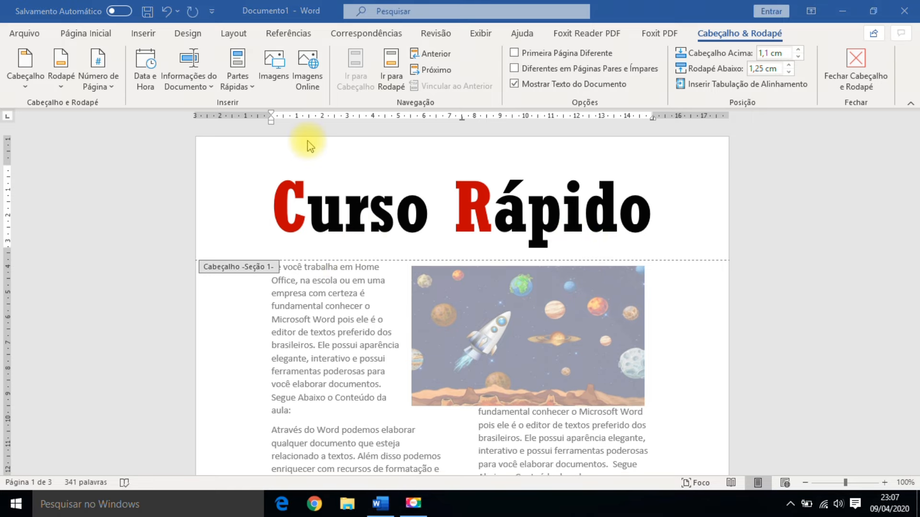
key("Escape")
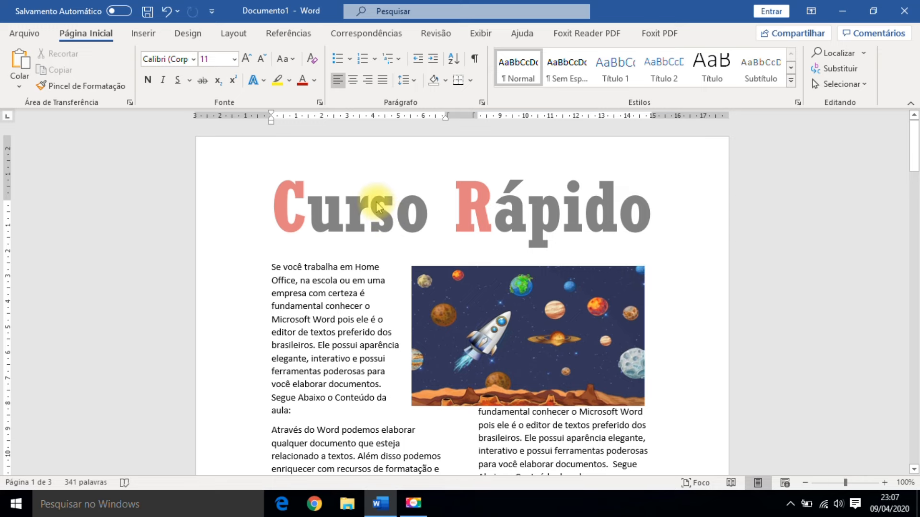
Reopen the header for editing and set its distance from the top of the page to 0,3 cm.
double_click(377, 206)
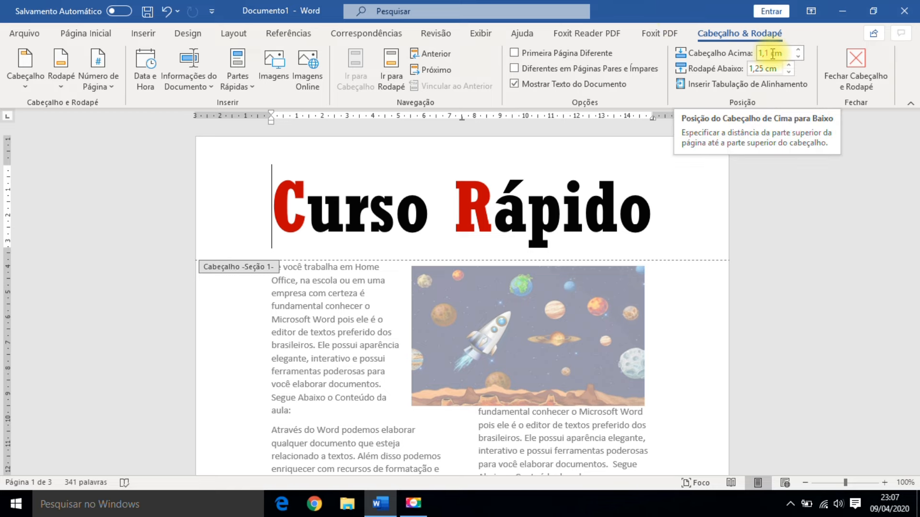
left_click(798, 49)
left_click(798, 50)
left_click(798, 49)
left_click(798, 49)
left_click(797, 49)
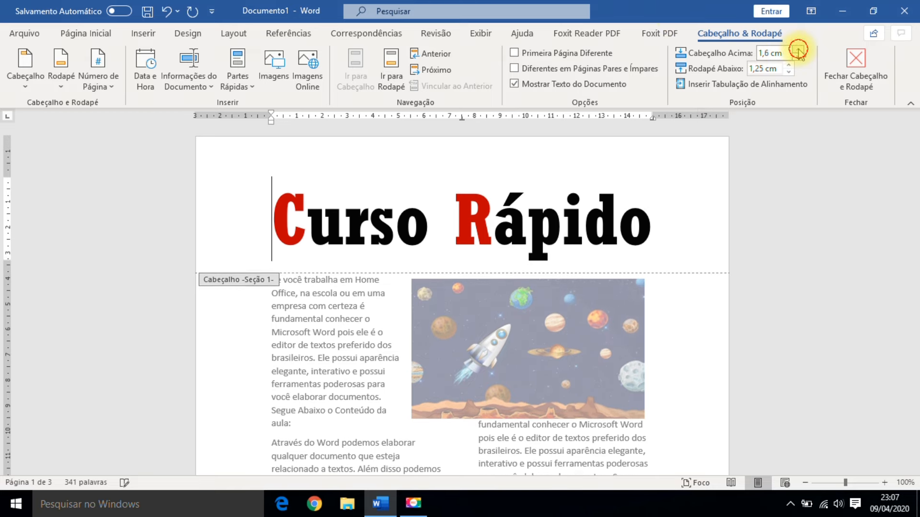
left_click(798, 49)
left_click(798, 50)
left_click(798, 49)
left_click(798, 57)
left_click(798, 56)
left_click(797, 56)
left_click(797, 56)
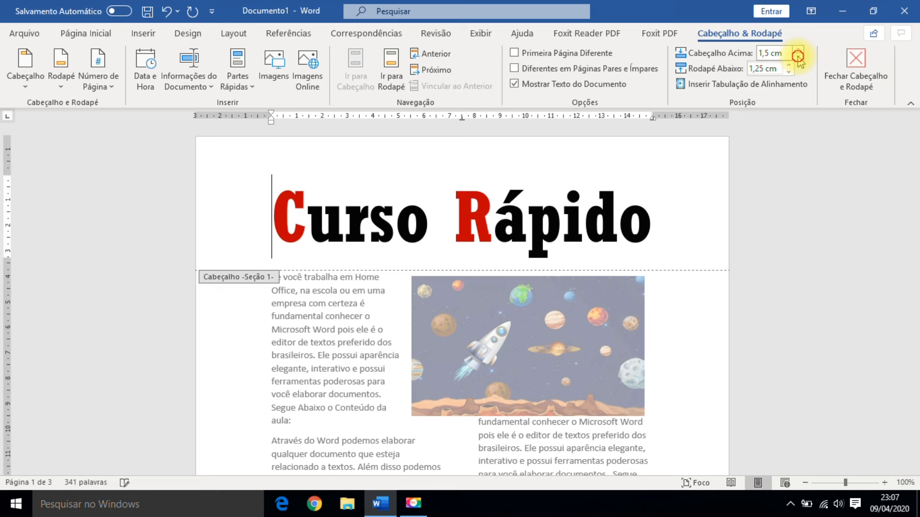
double_click(798, 57)
double_click(797, 56)
left_click(797, 57)
double_click(798, 56)
double_click(798, 56)
double_click(797, 56)
left_click(797, 57)
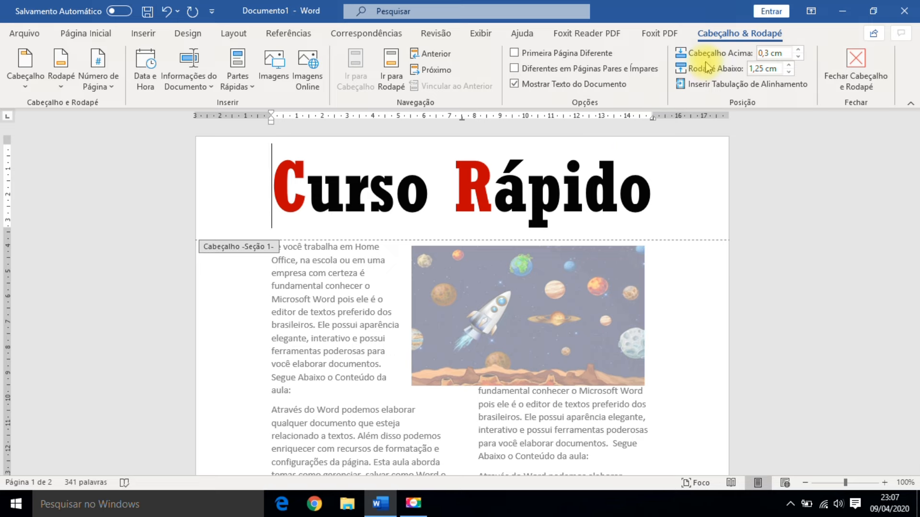
Go to the footer and set its distance from the bottom of the page to 1 cm.
left_click(391, 71)
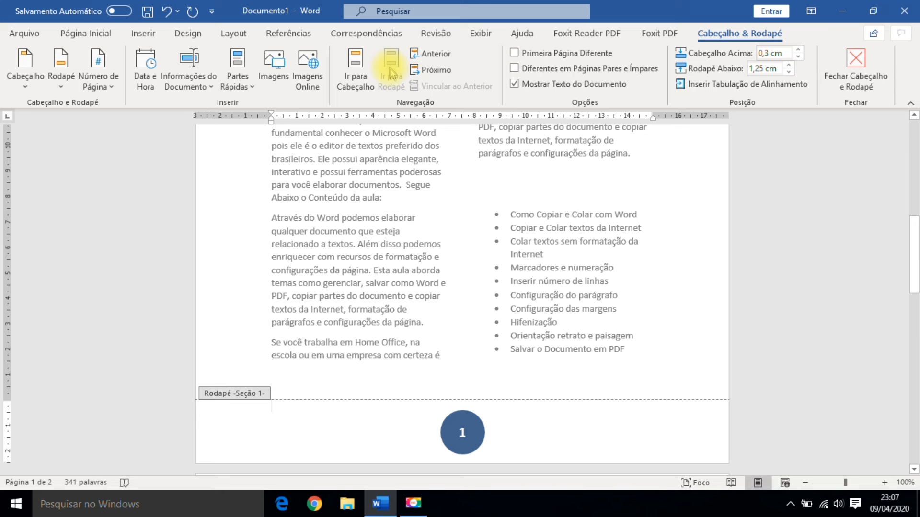
left_click(788, 73)
left_click(789, 74)
left_click(788, 73)
left_click(788, 73)
left_click(788, 73)
left_click(788, 73)
left_click(788, 73)
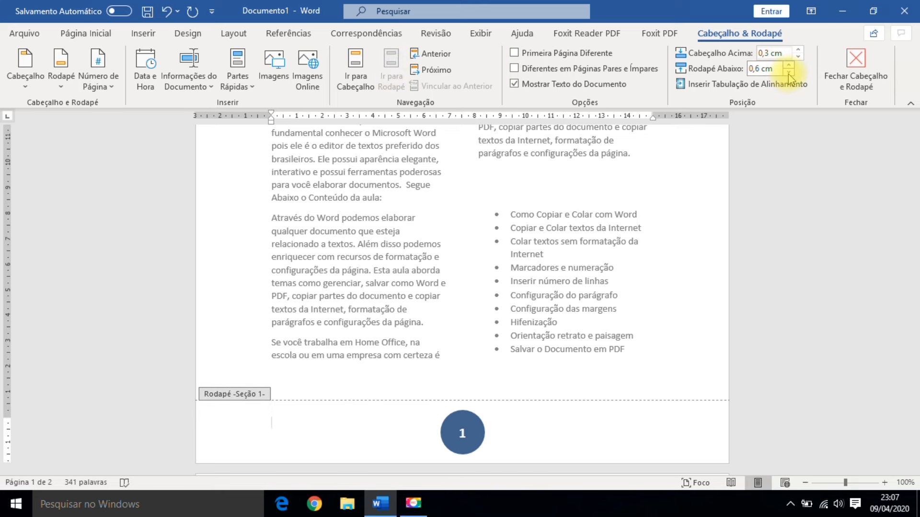
left_click(788, 66)
left_click(788, 65)
left_click(788, 66)
left_click(788, 66)
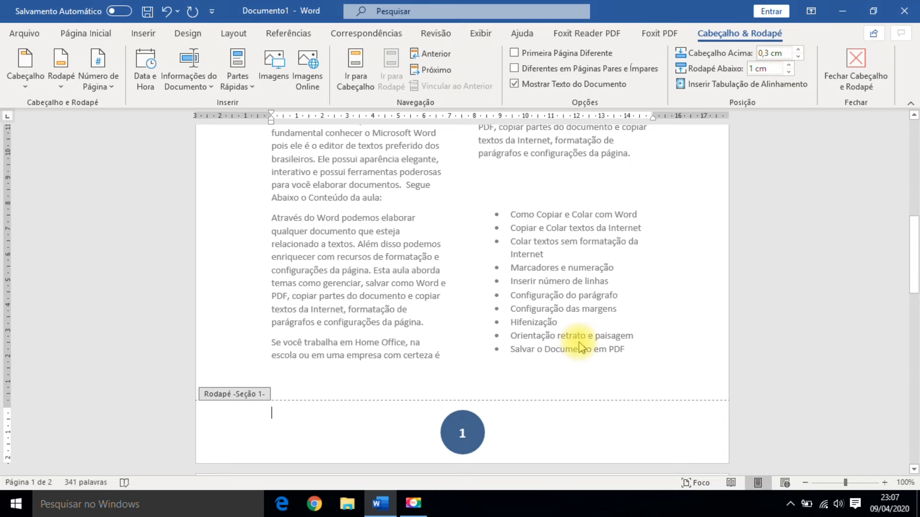
Return to the body text on page 1, reopen the header for editing, and leave it again.
scroll(579, 346, "up", 8)
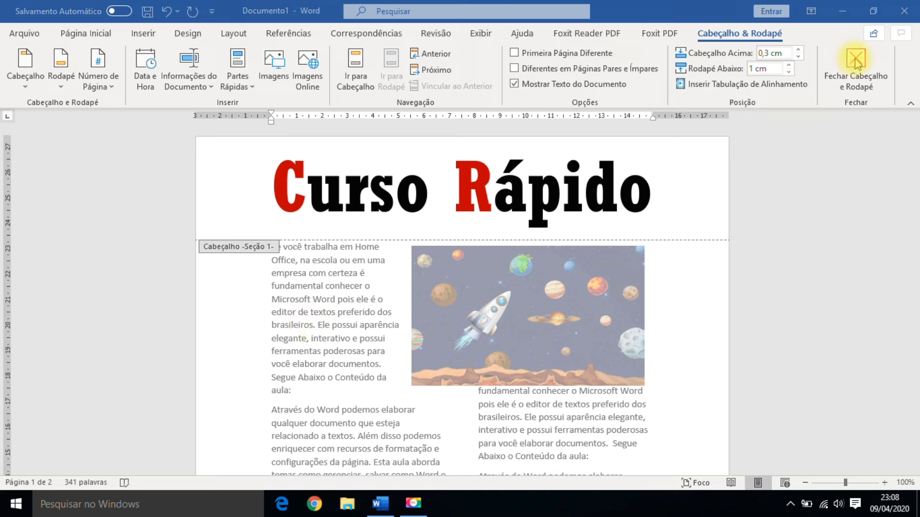
double_click(339, 355)
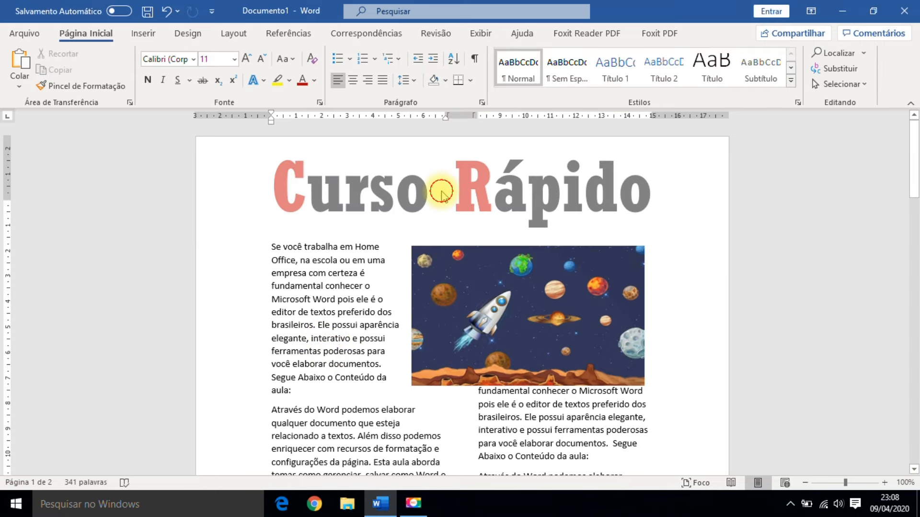
double_click(442, 191)
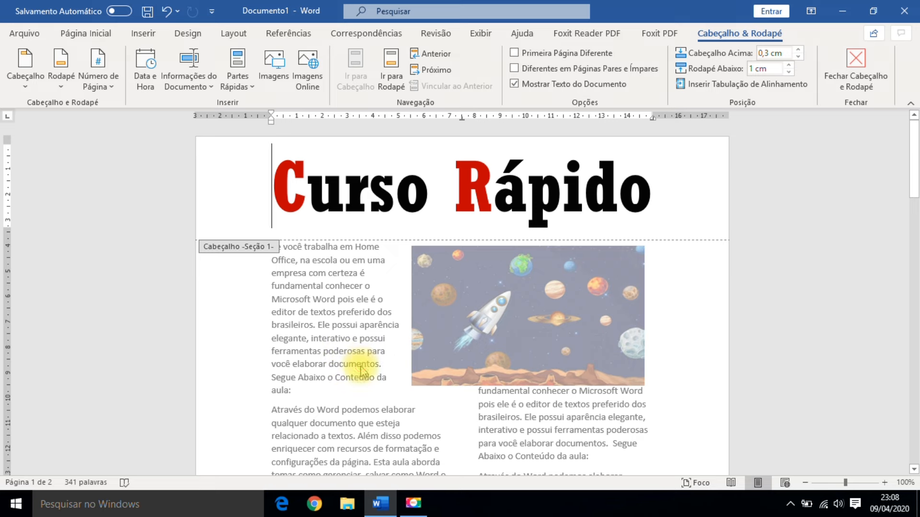
double_click(355, 381)
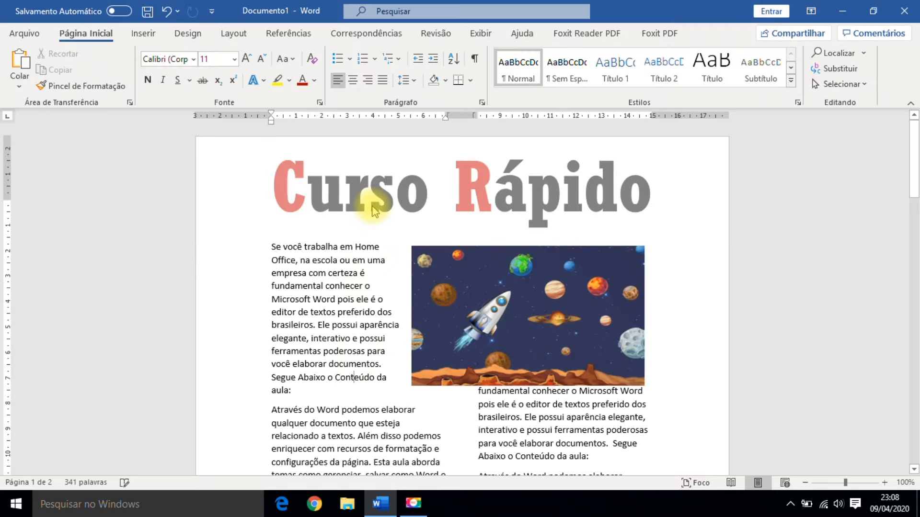